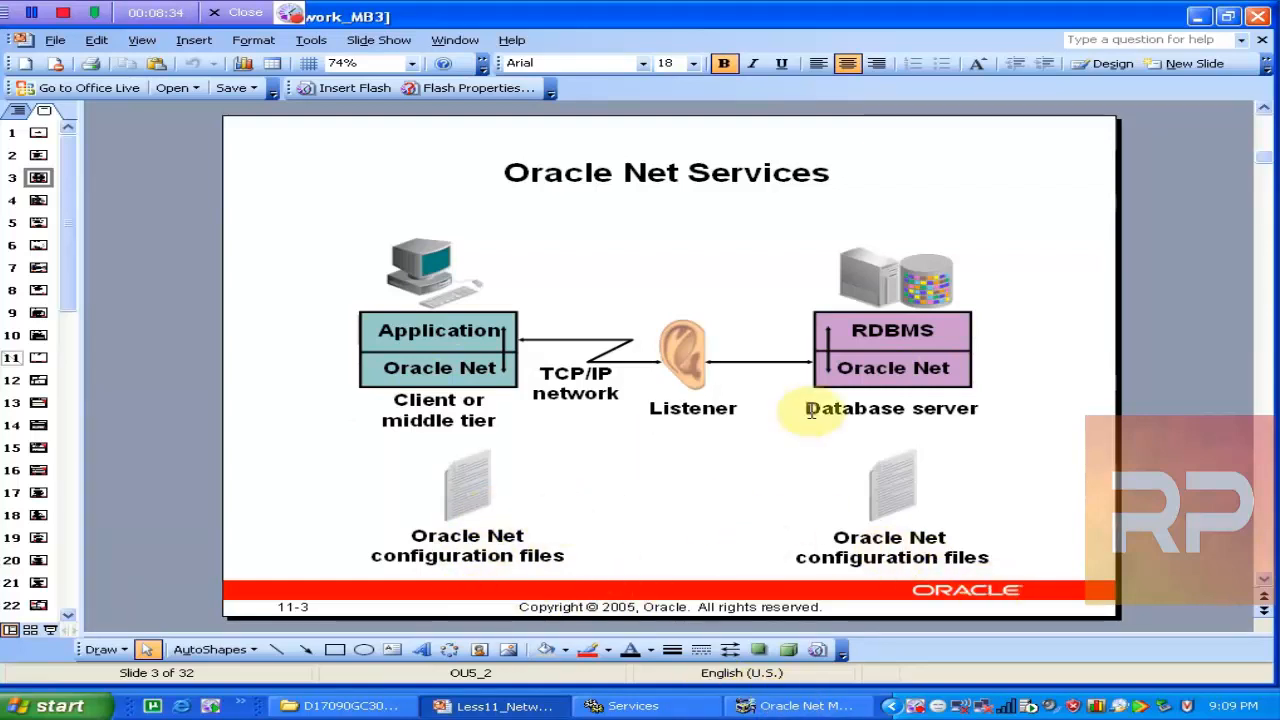
Show the desktop and open the folder C:\oracle\product\10.2.0 from My Computer.
{"action": "left_click", "coordinate": [815, 706]}
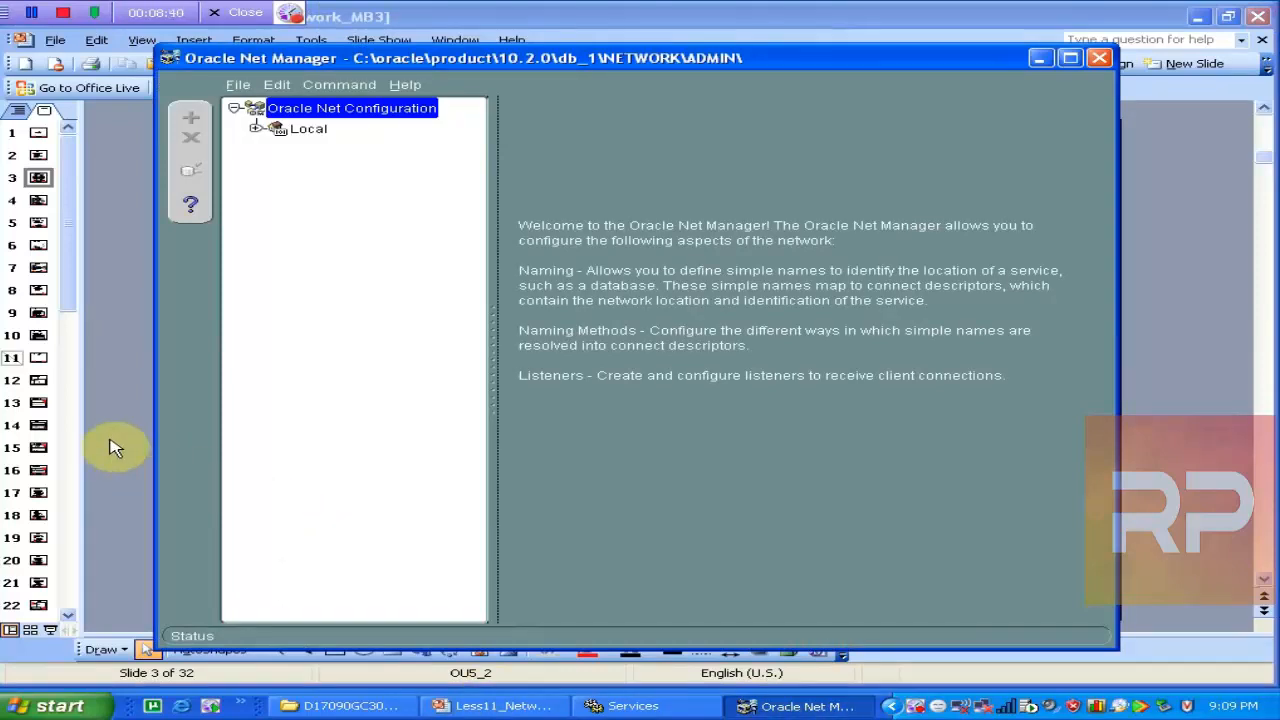
{"action": "key", "text": "super+d"}
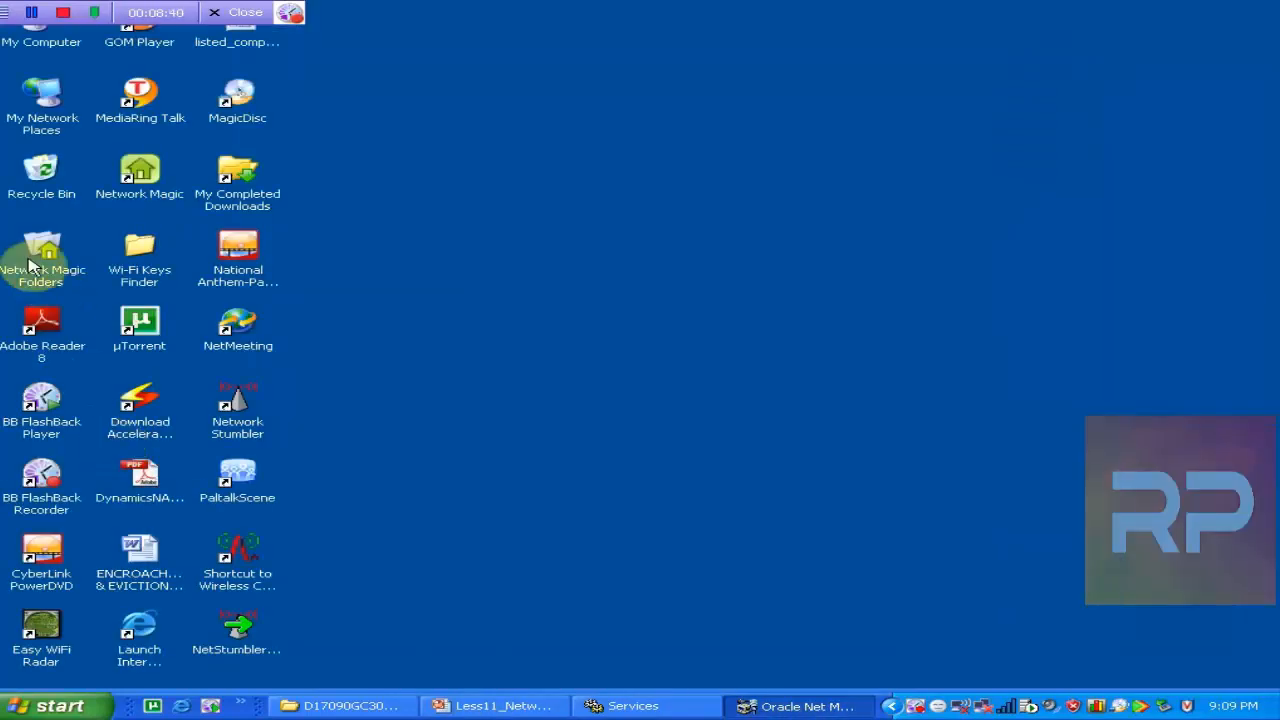
{"action": "double_click", "coordinate": [35, 40]}
{"action": "left_click", "coordinate": [384, 324]}
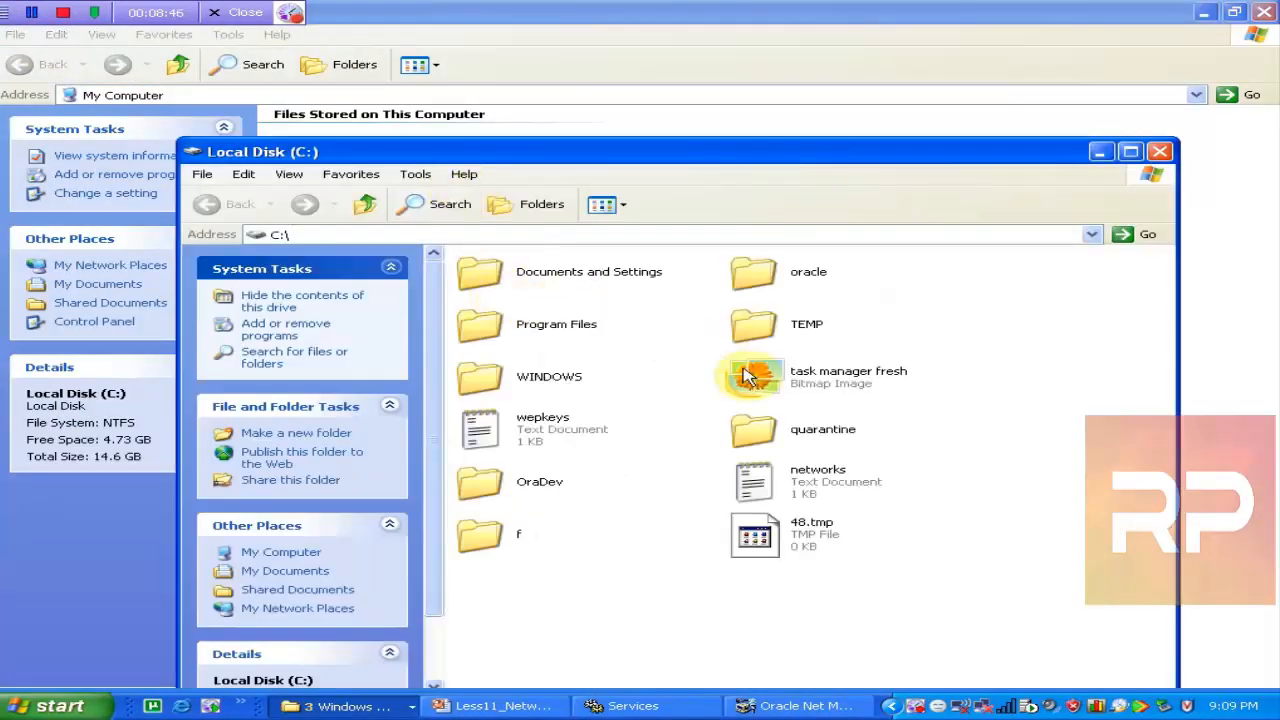
{"action": "double_click", "coordinate": [765, 275]}
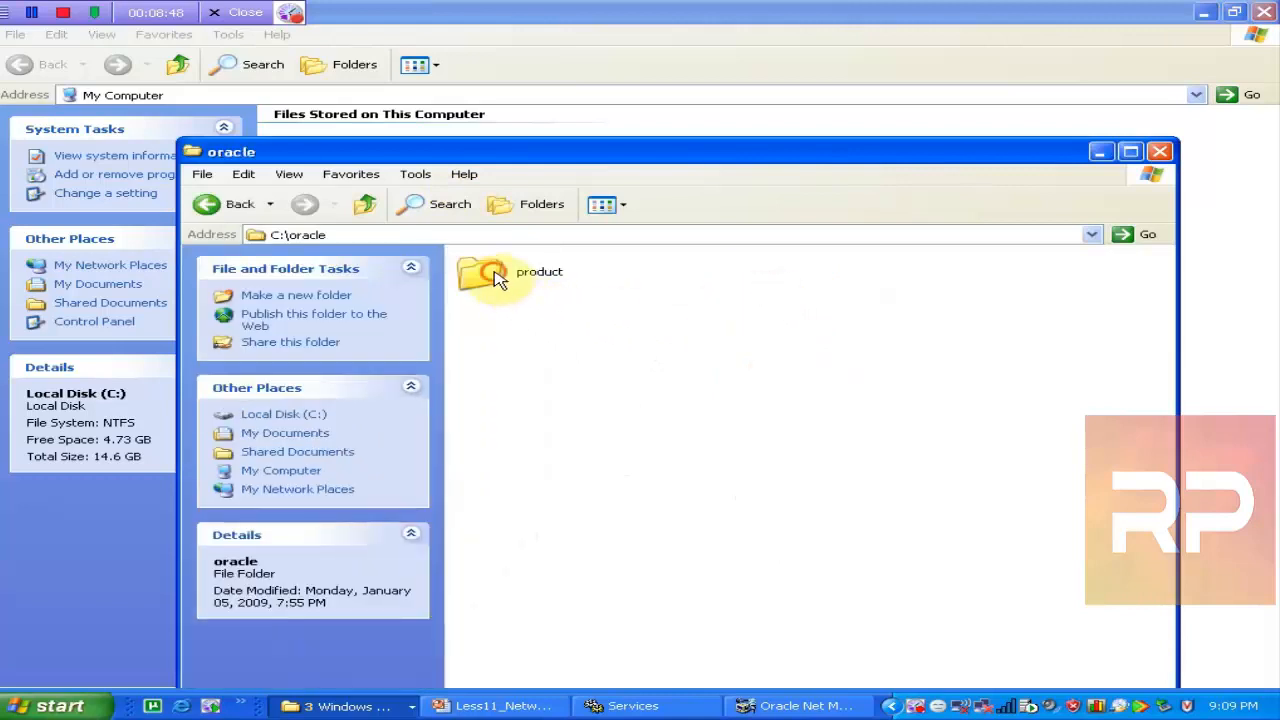
{"action": "double_click", "coordinate": [493, 274]}
{"action": "double_click", "coordinate": [495, 276]}
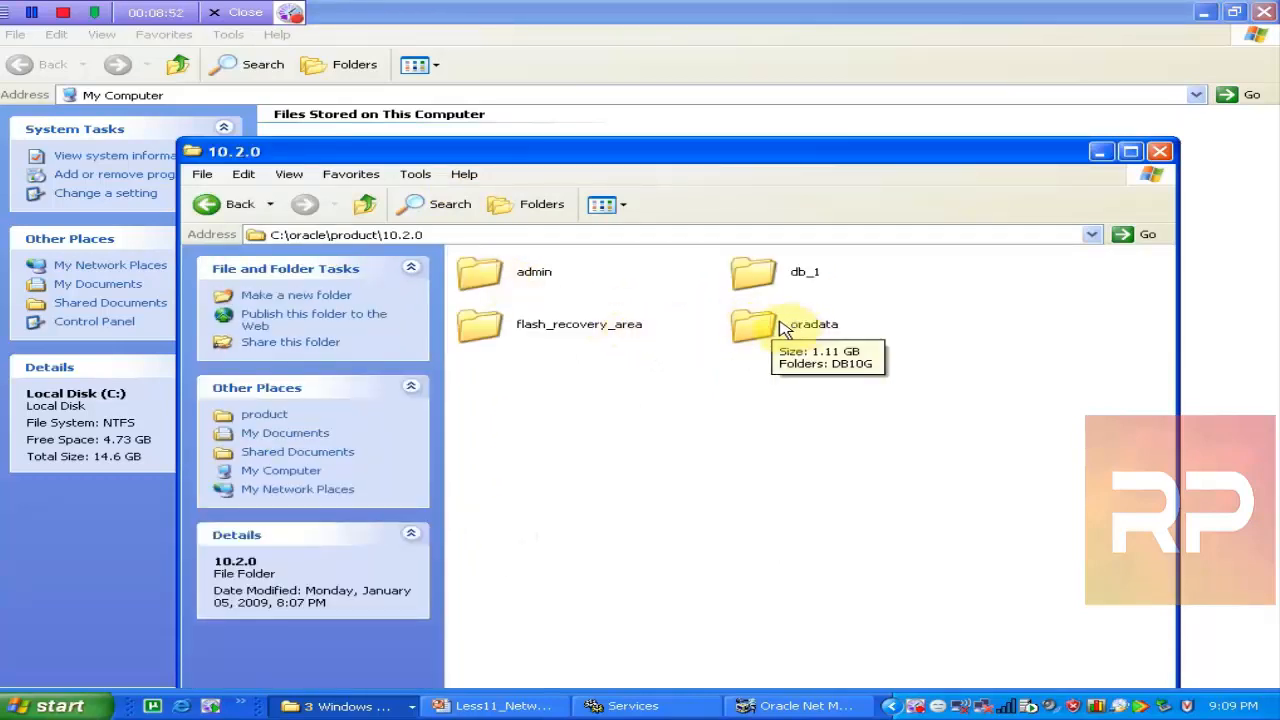
Open the NETWORK\ADMIN folder inside the db_1 Oracle home folder.
{"action": "double_click", "coordinate": [771, 273]}
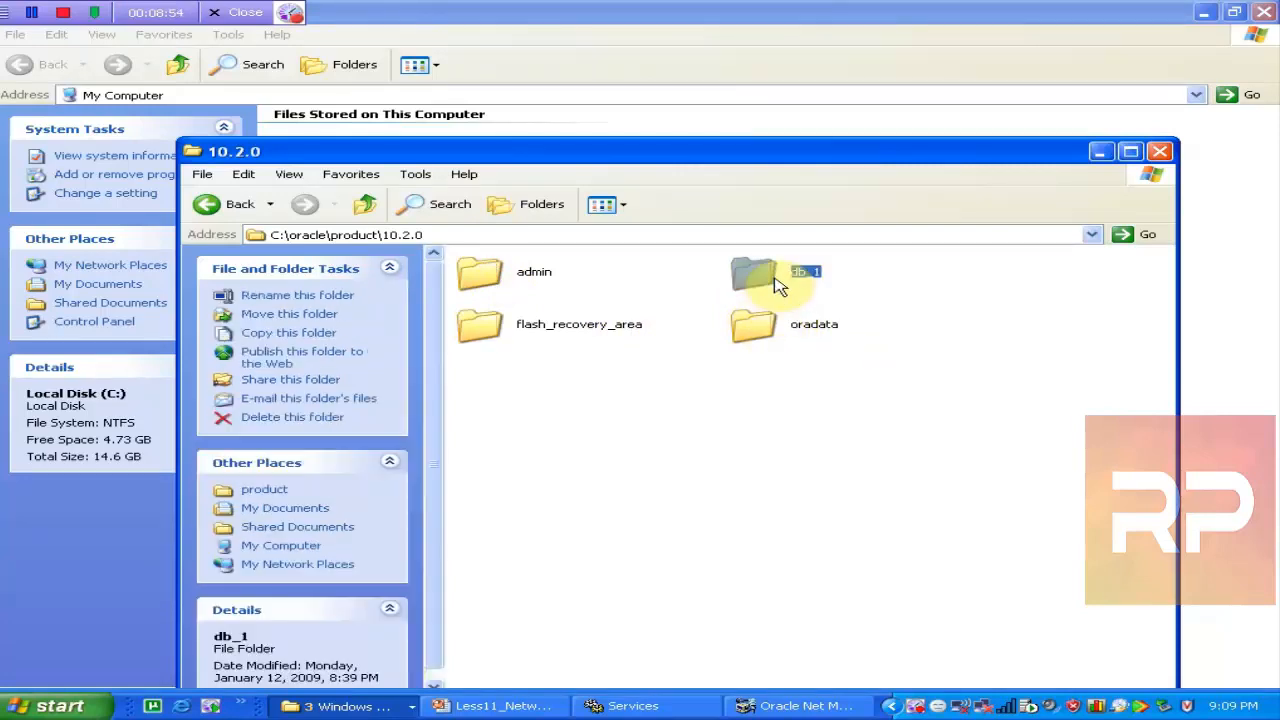
{"action": "left_click", "coordinate": [366, 206]}
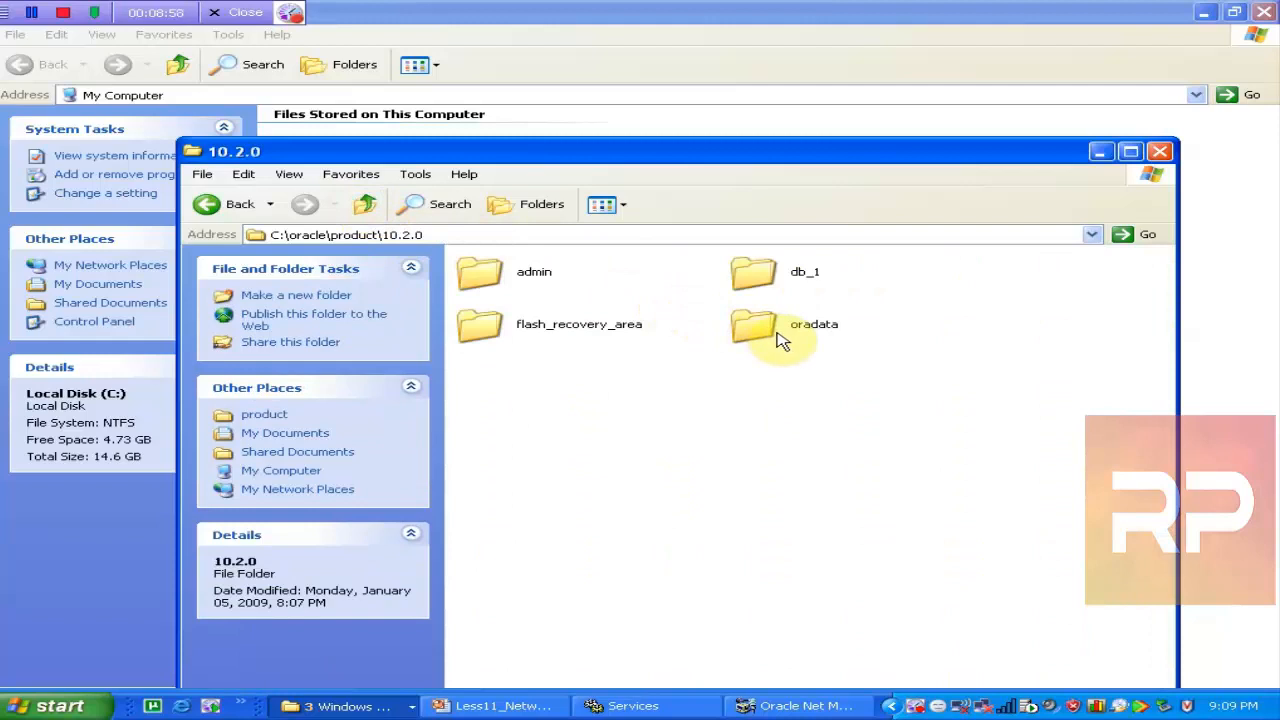
{"action": "double_click", "coordinate": [757, 274]}
{"action": "left_click", "coordinate": [683, 272]}
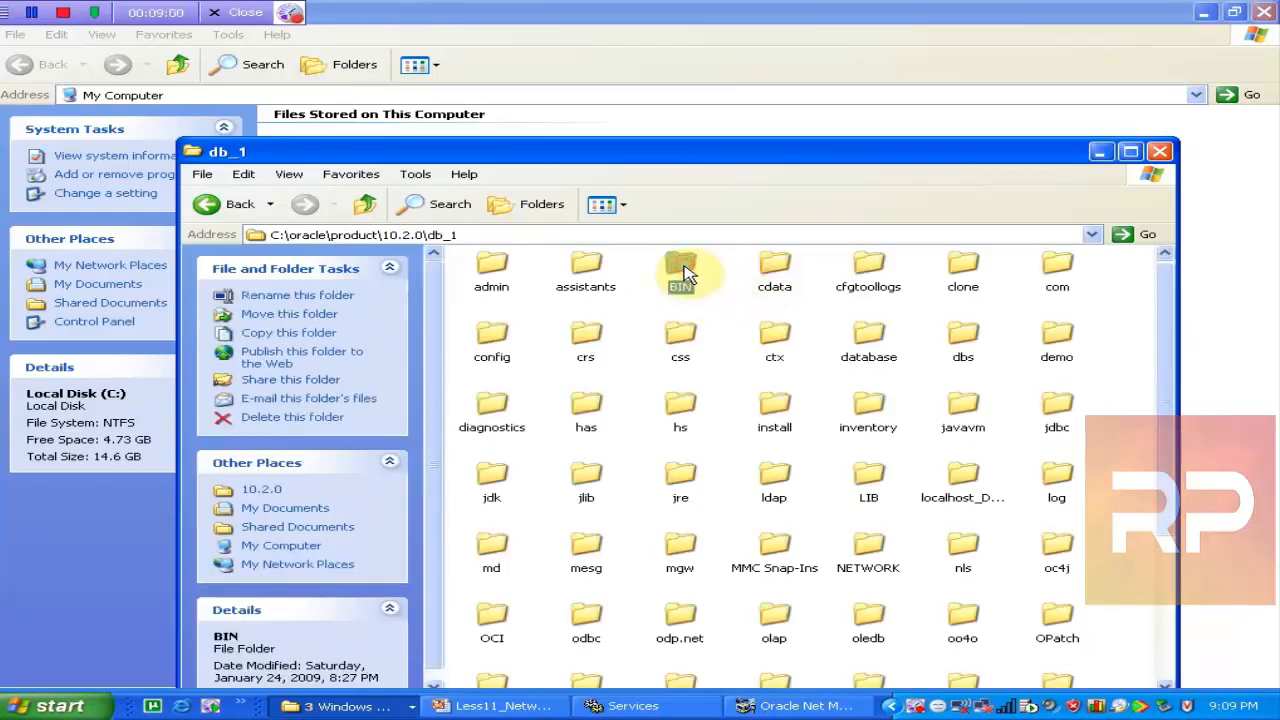
{"action": "key", "text": "n"}
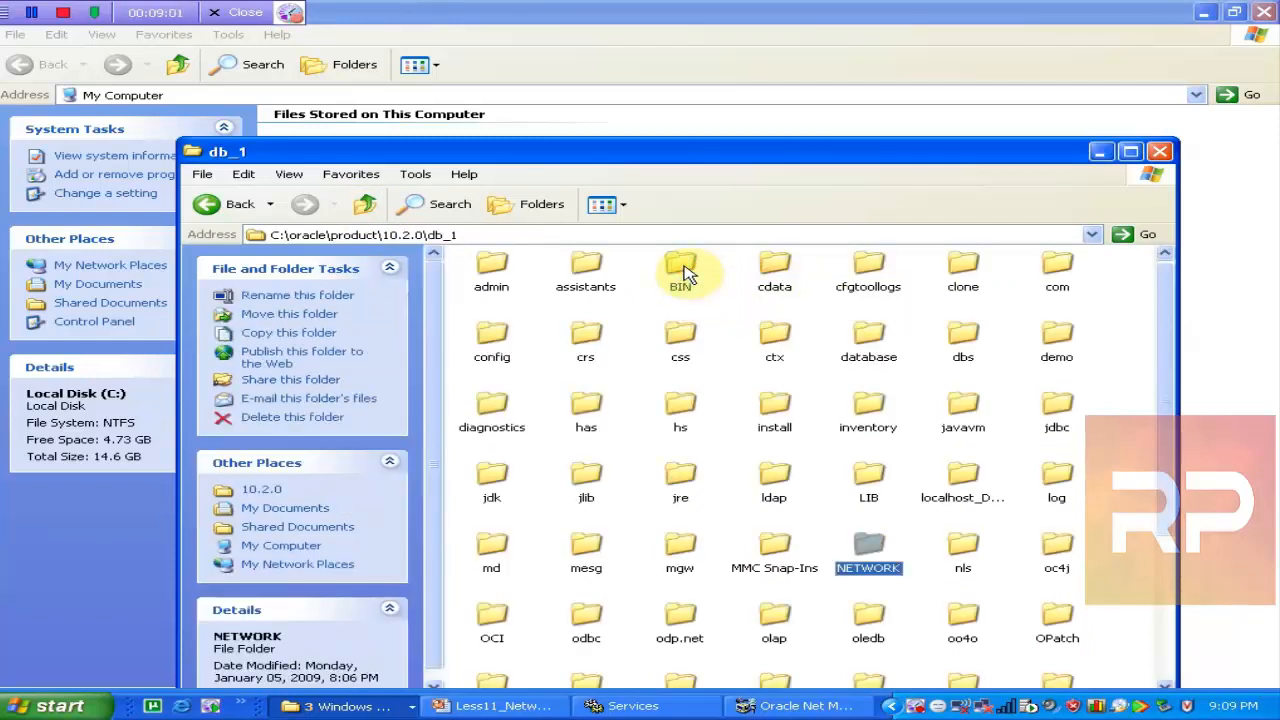
{"action": "double_click", "coordinate": [868, 560]}
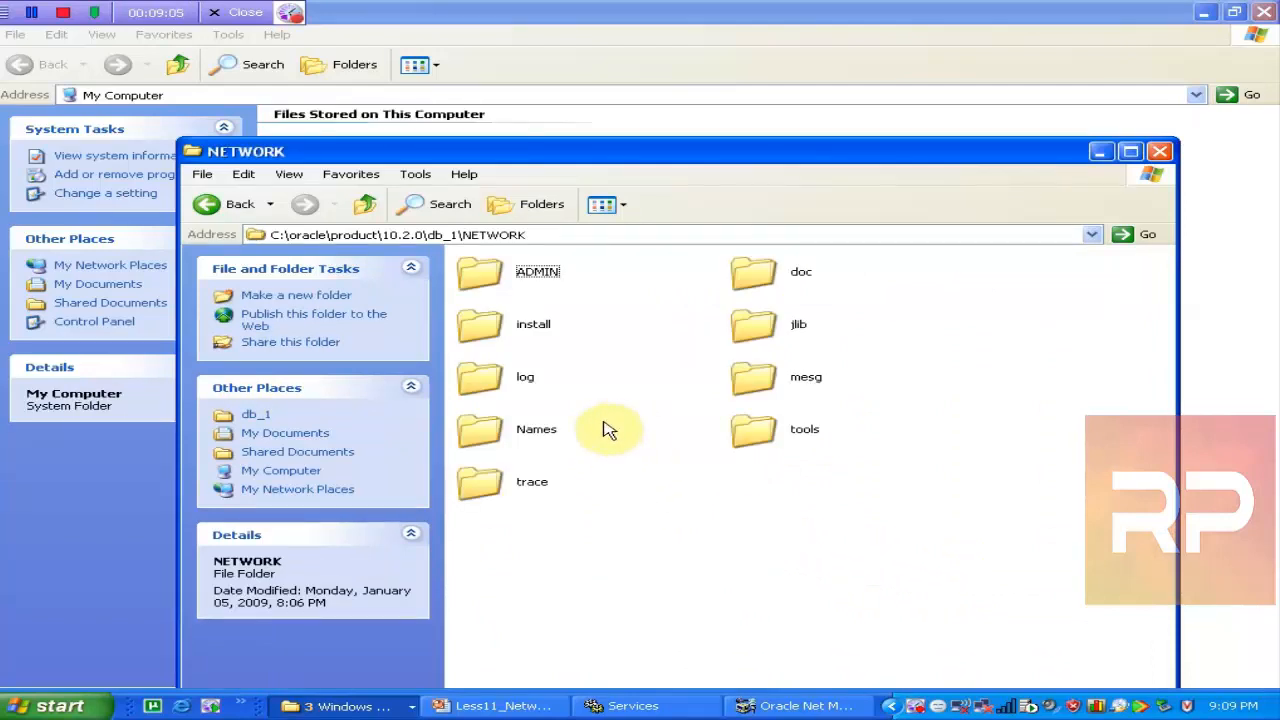
{"action": "double_click", "coordinate": [476, 274]}
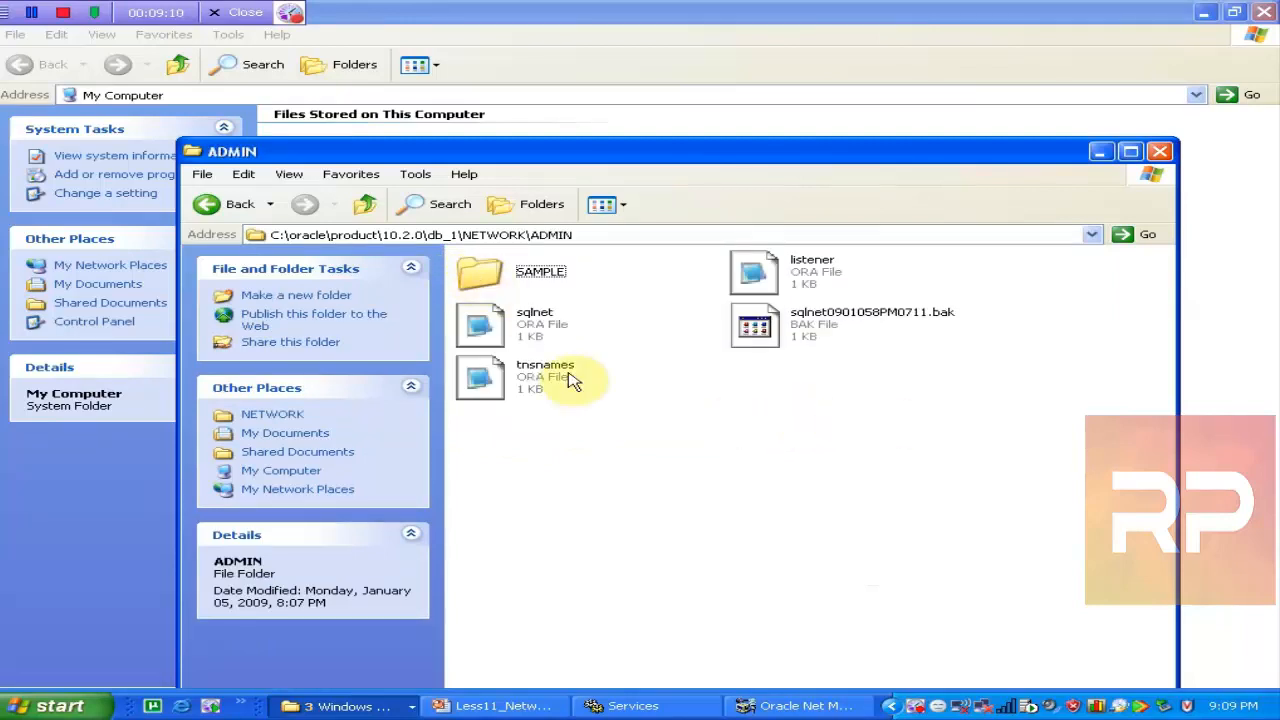
Locate the sqlnet, tnsnames and listener configuration files in the ADMIN folder.
{"action": "left_click", "coordinate": [521, 334]}
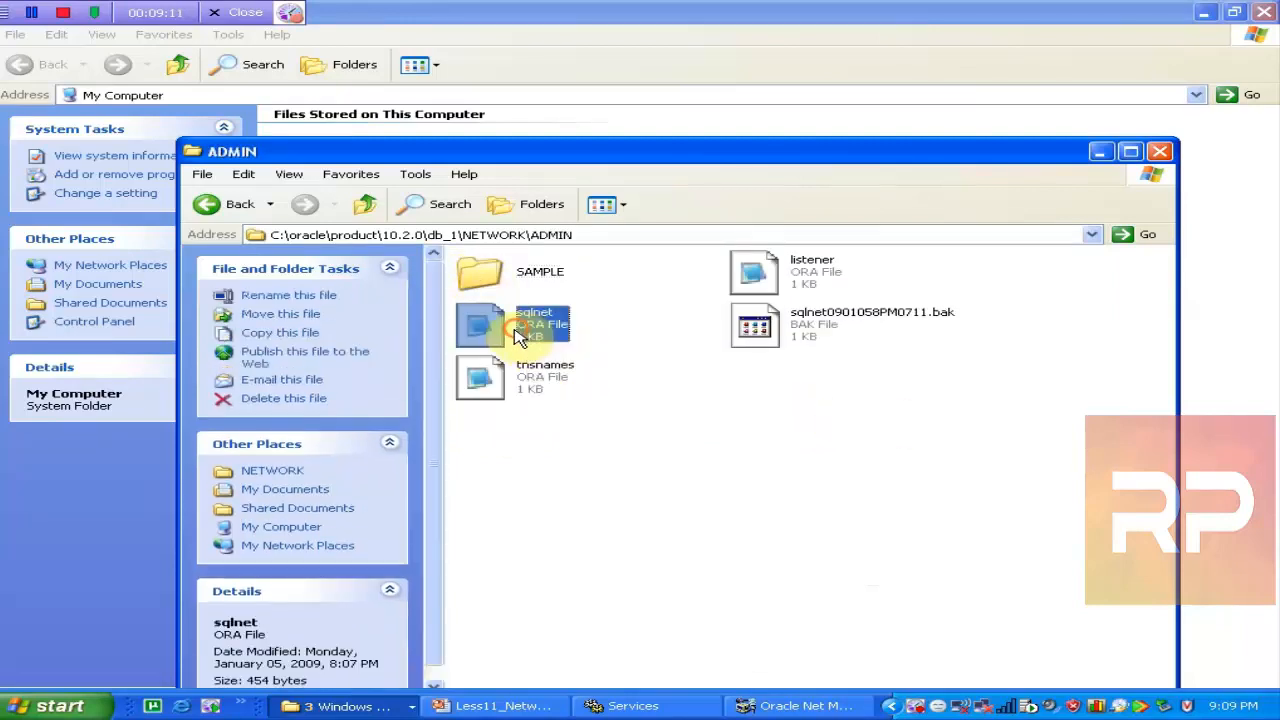
{"action": "left_click", "coordinate": [527, 399]}
{"action": "left_click", "coordinate": [818, 278]}
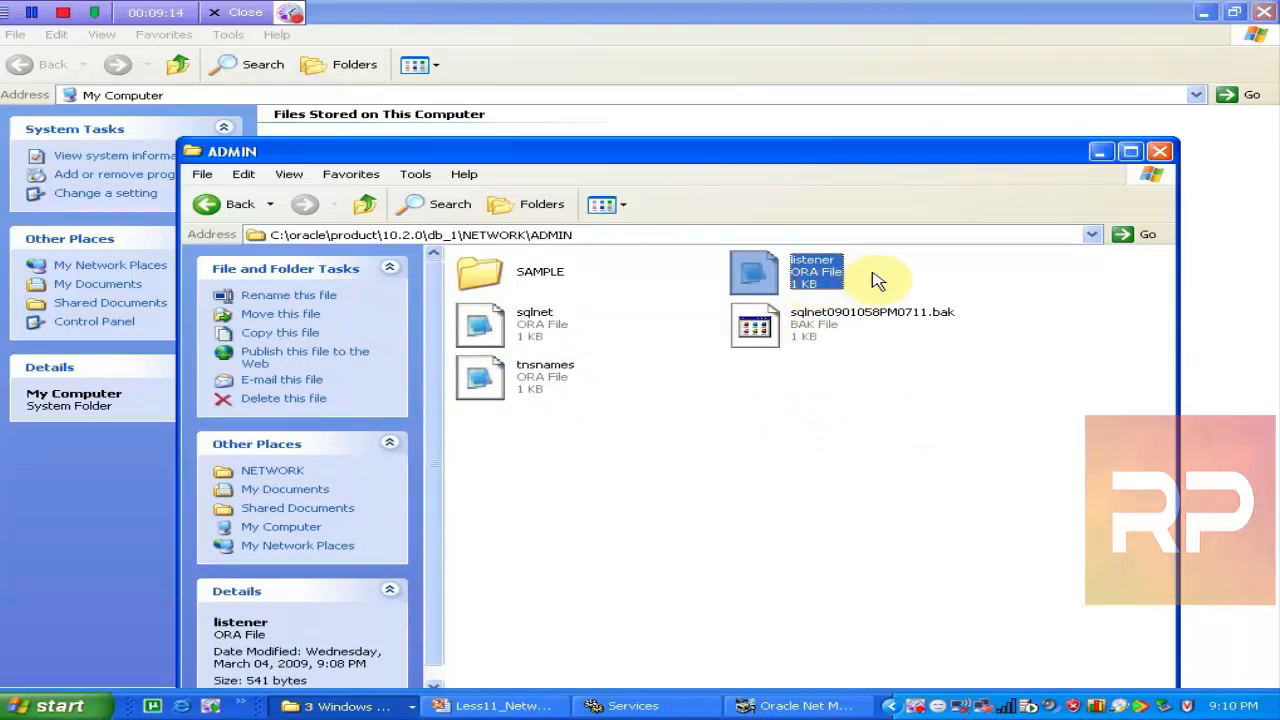
{"action": "left_click_drag", "start_coordinate": [916, 276], "coordinate": [548, 380]}
{"action": "left_click", "coordinate": [660, 428]}
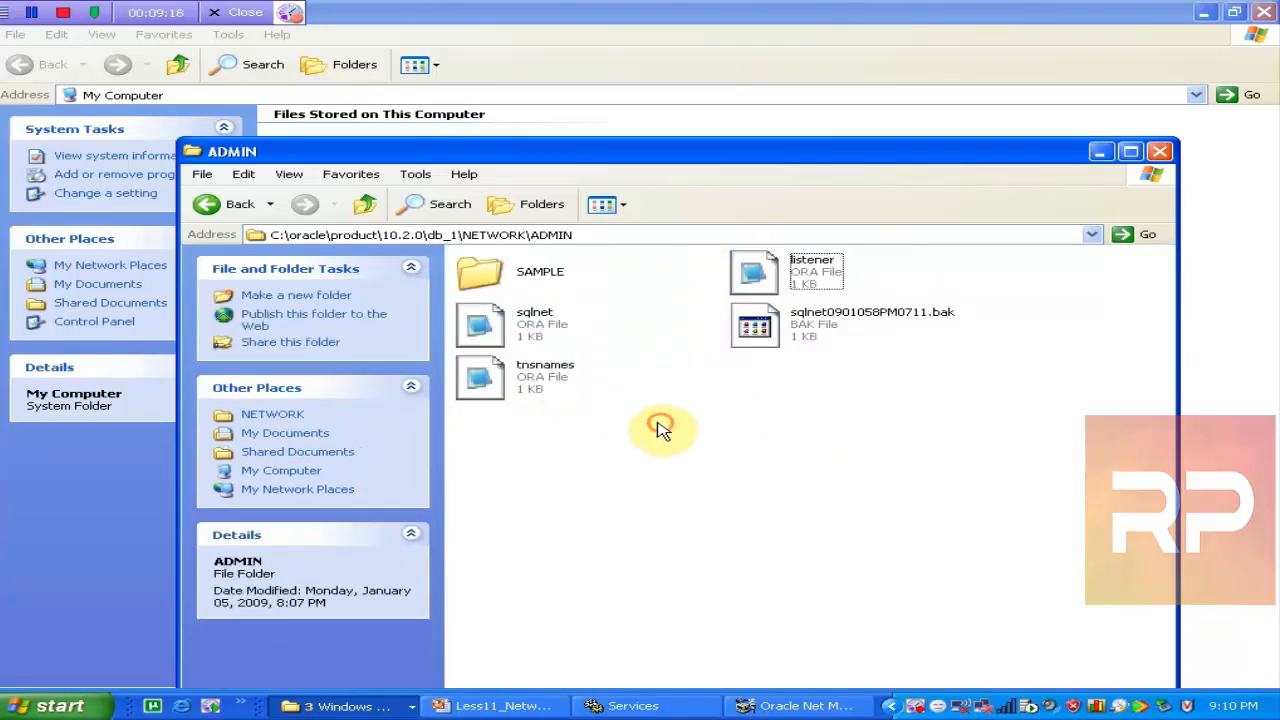
View the contents of the sqlnet and listener files in Notepad, closing each file after viewing.
{"action": "double_click", "coordinate": [488, 333]}
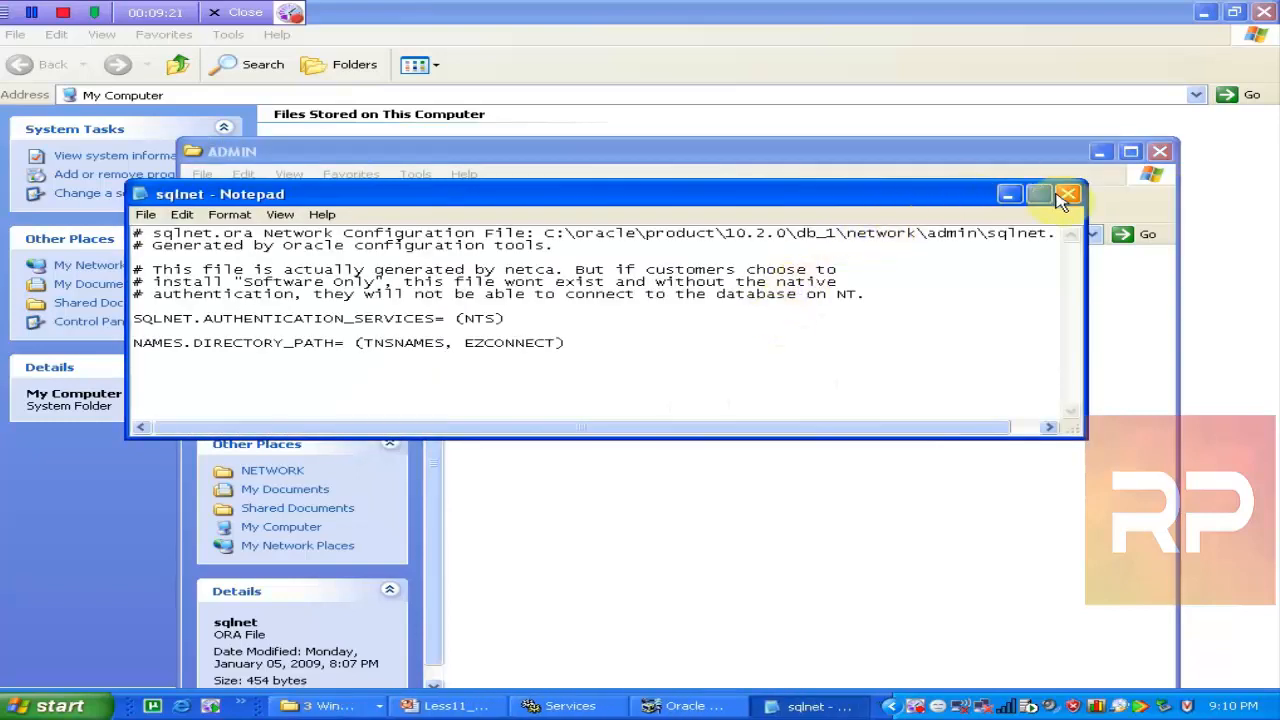
{"action": "left_click", "coordinate": [1066, 194]}
{"action": "double_click", "coordinate": [756, 288]}
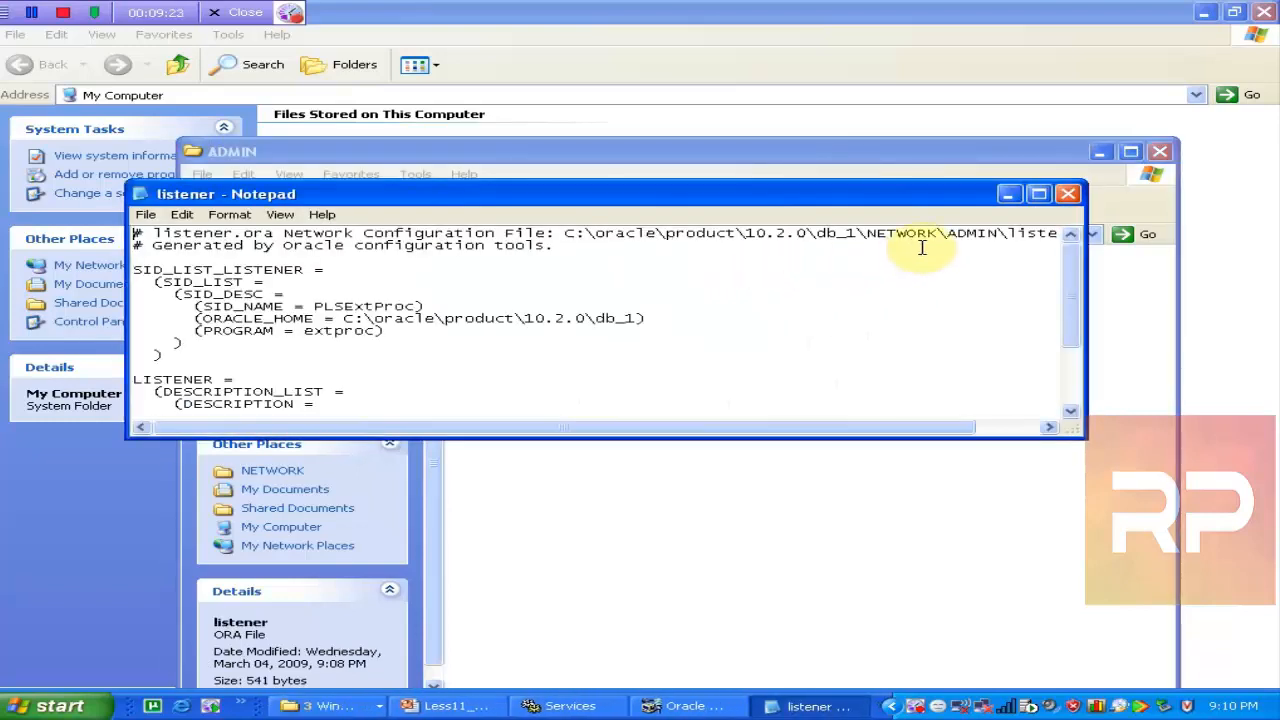
{"action": "left_click", "coordinate": [1068, 194]}
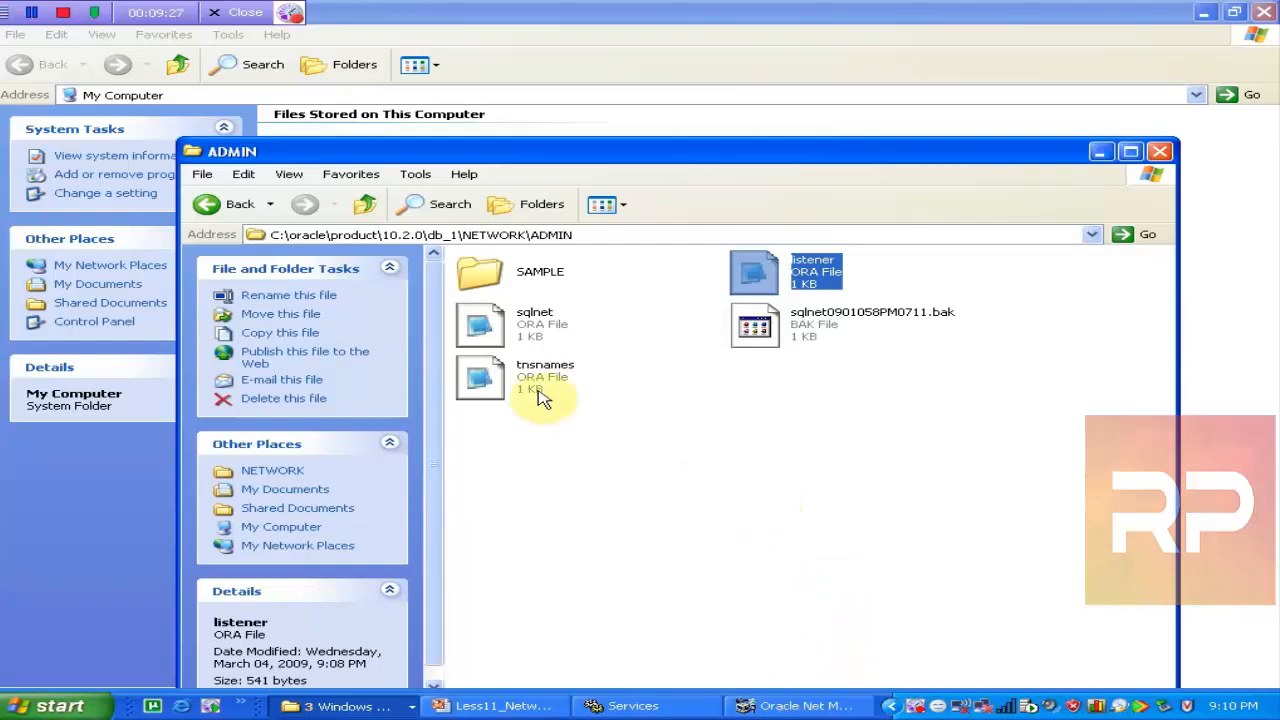
Switch to Oracle Net Manager and display the listening locations of LISTENER under the local Listeners folder.
{"action": "left_click", "coordinate": [795, 706]}
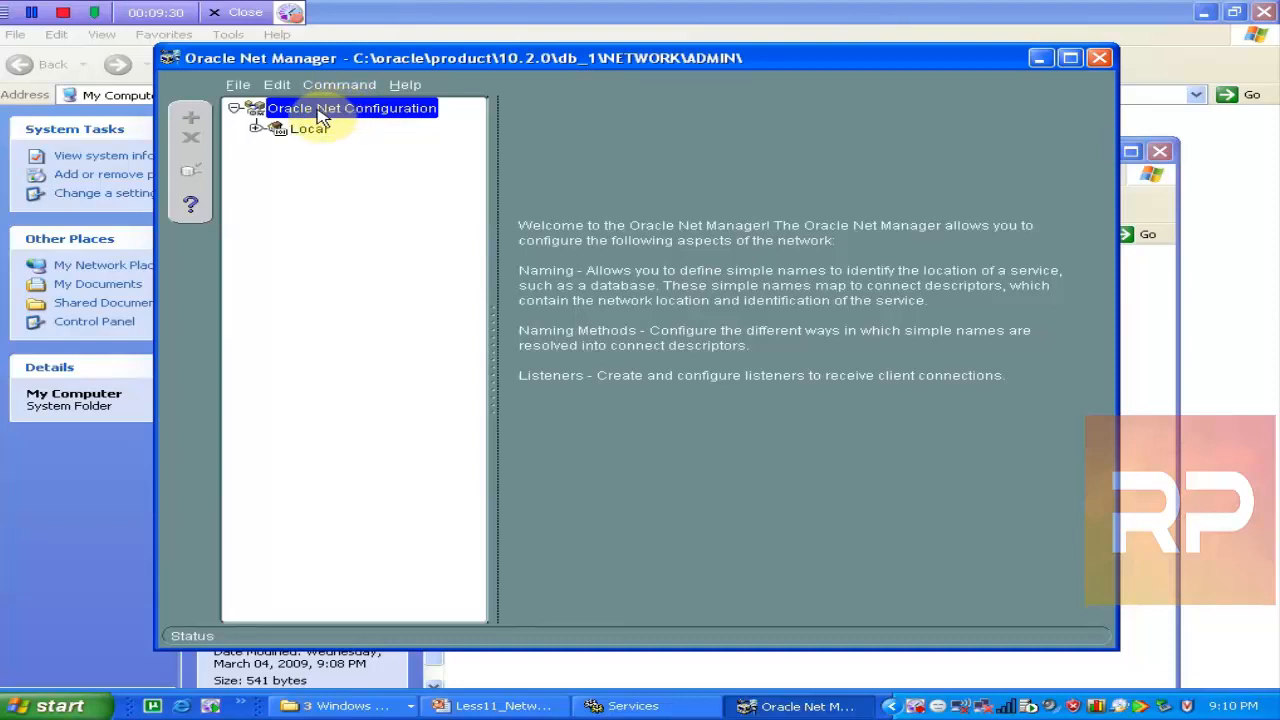
{"action": "left_click", "coordinate": [258, 133]}
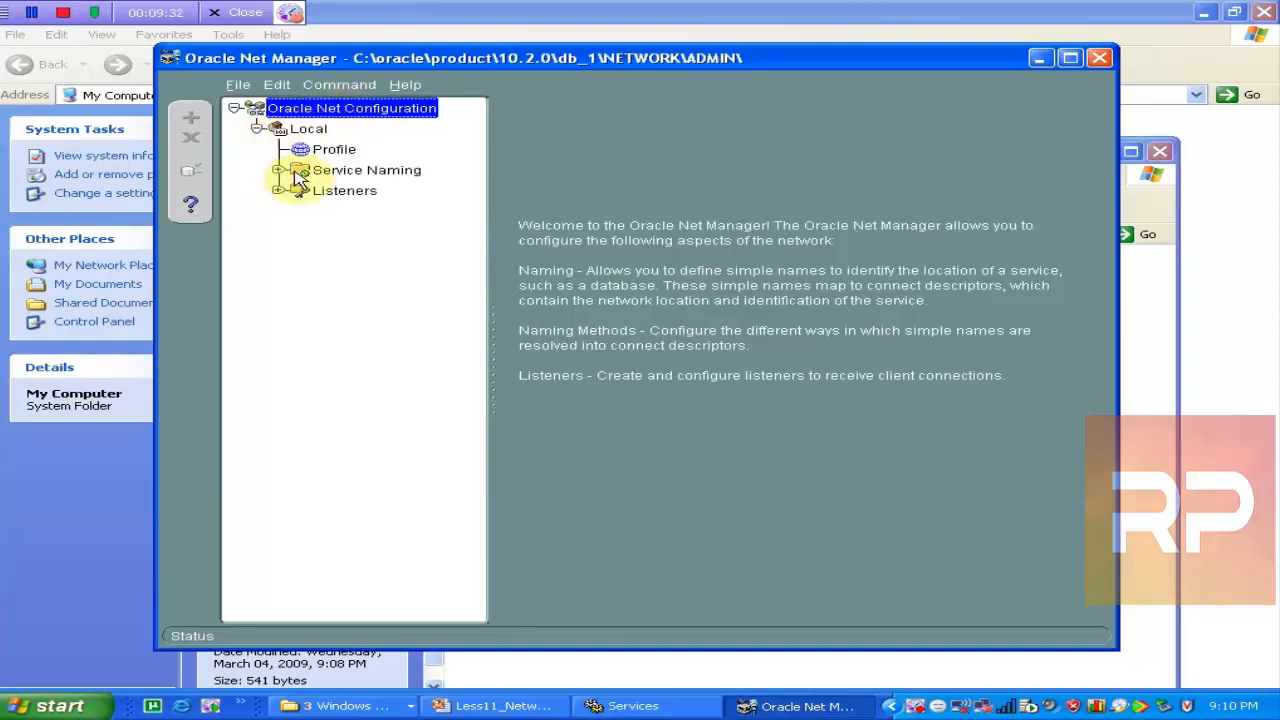
{"action": "left_click", "coordinate": [296, 190]}
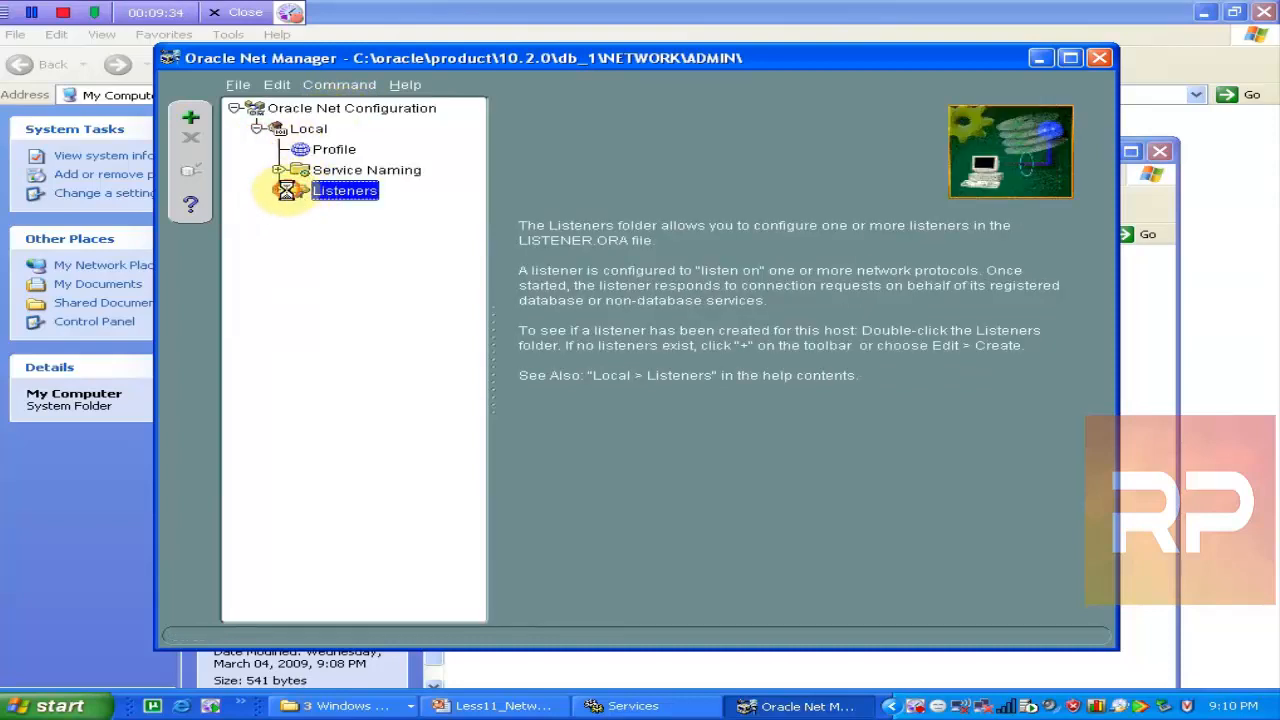
{"action": "double_click", "coordinate": [290, 190]}
{"action": "left_click", "coordinate": [352, 214]}
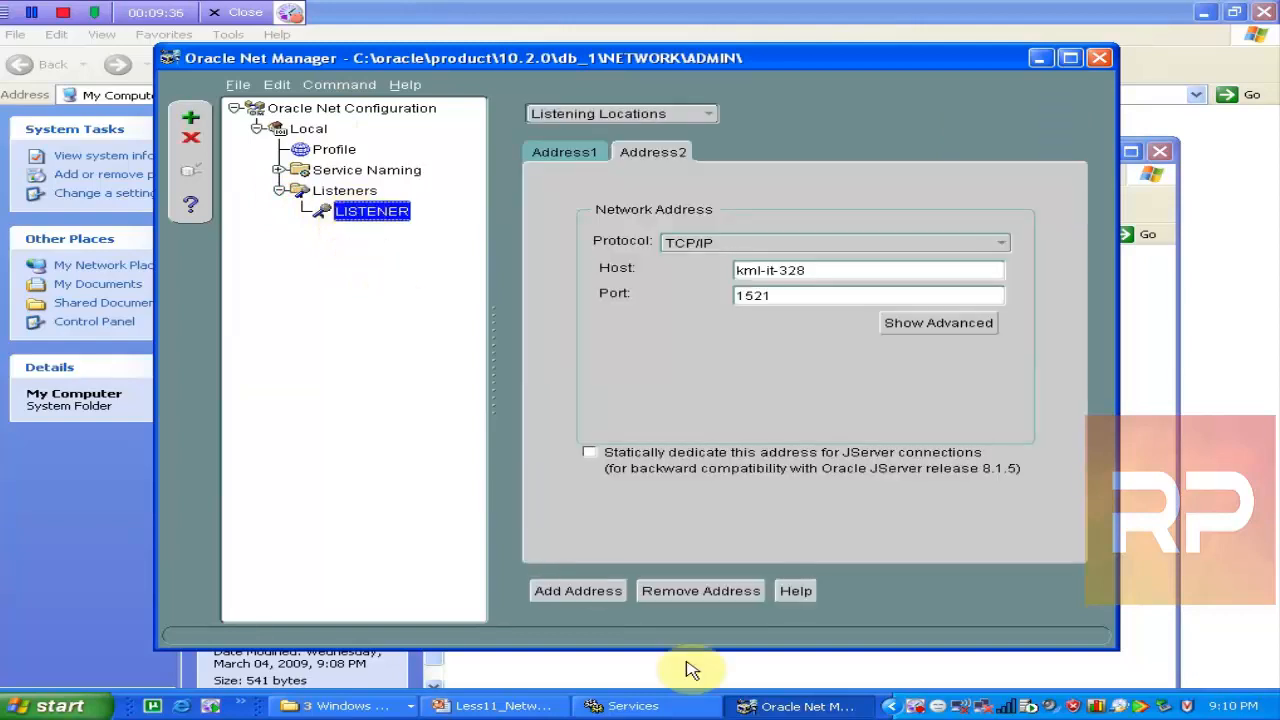
Switch back to the ADMIN folder window to check the listener file that matches the LISTENER settings.
{"action": "left_click", "coordinate": [648, 707]}
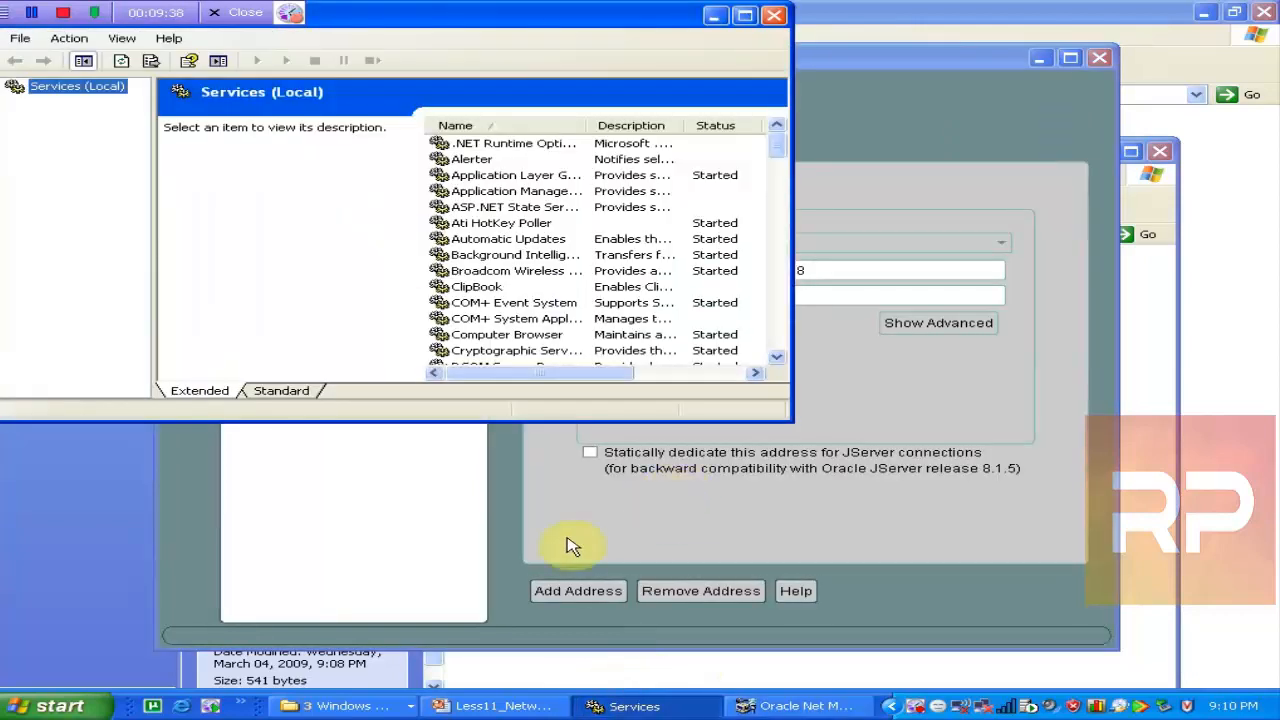
{"action": "left_click", "coordinate": [345, 706]}
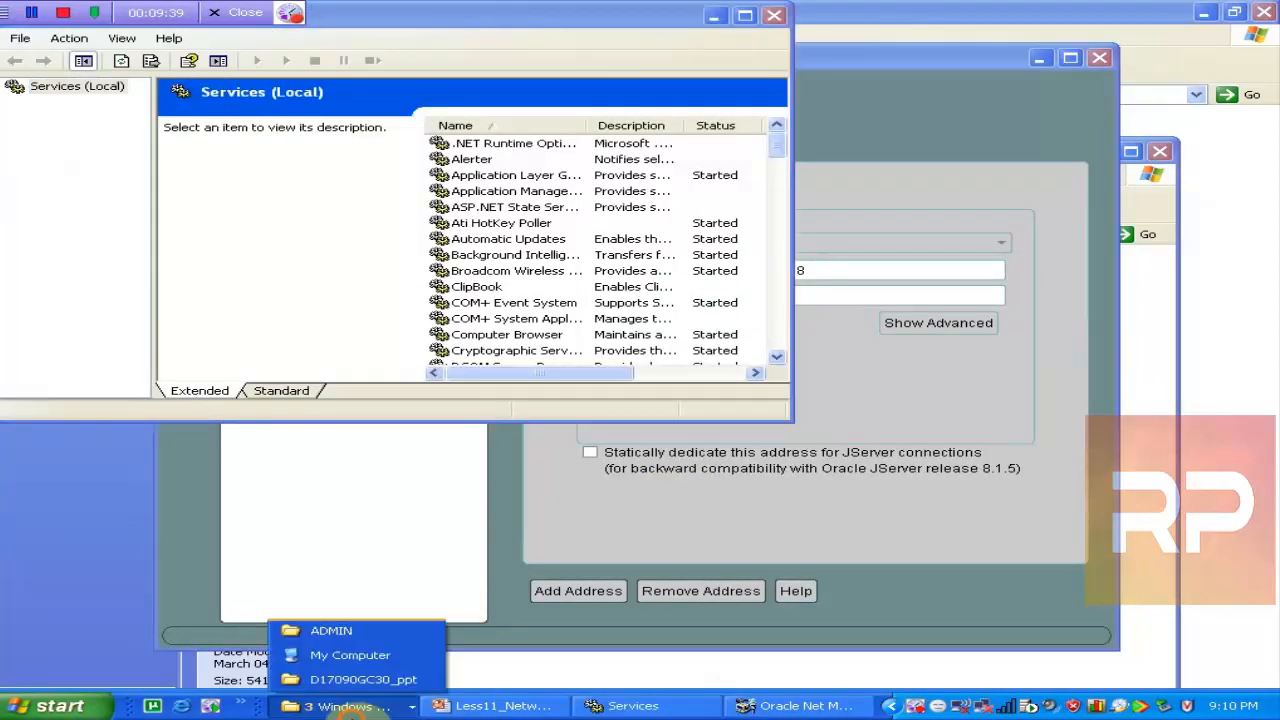
{"action": "left_click", "coordinate": [380, 632]}
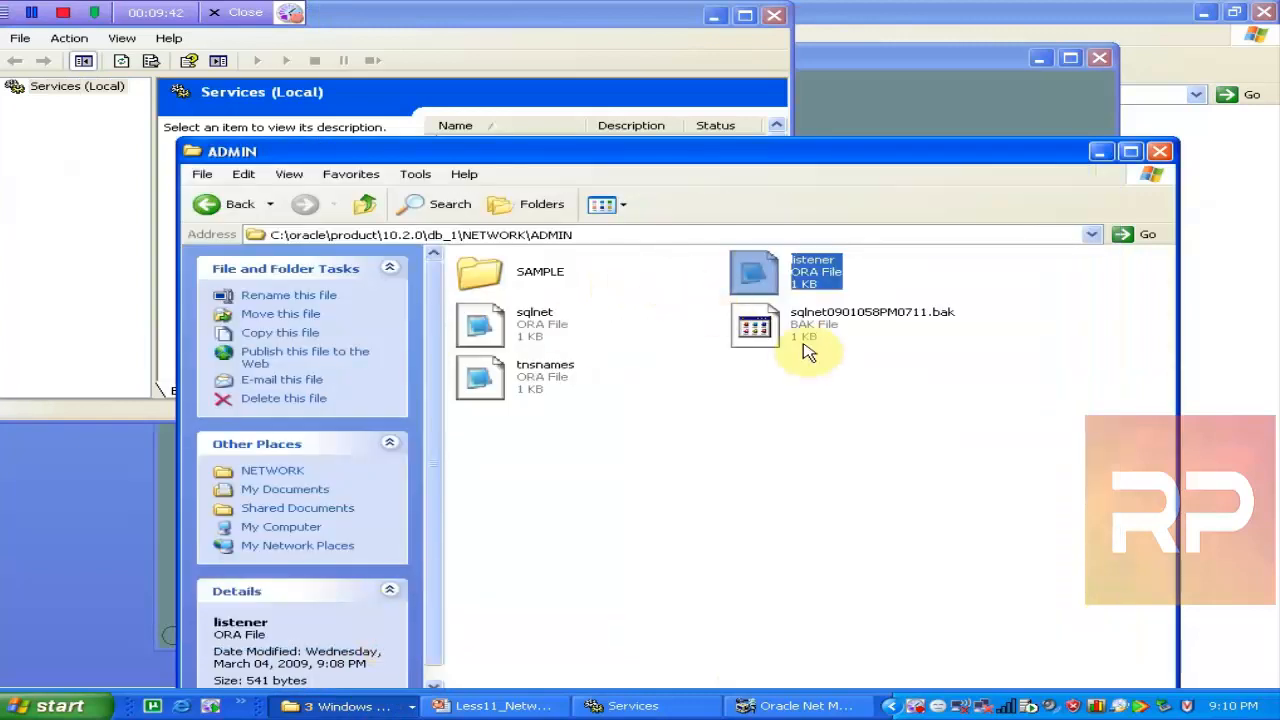
View the Profile naming methods in Oracle Net Manager and select the matching sqlnet file in the ADMIN folder.
{"action": "left_click", "coordinate": [835, 708]}
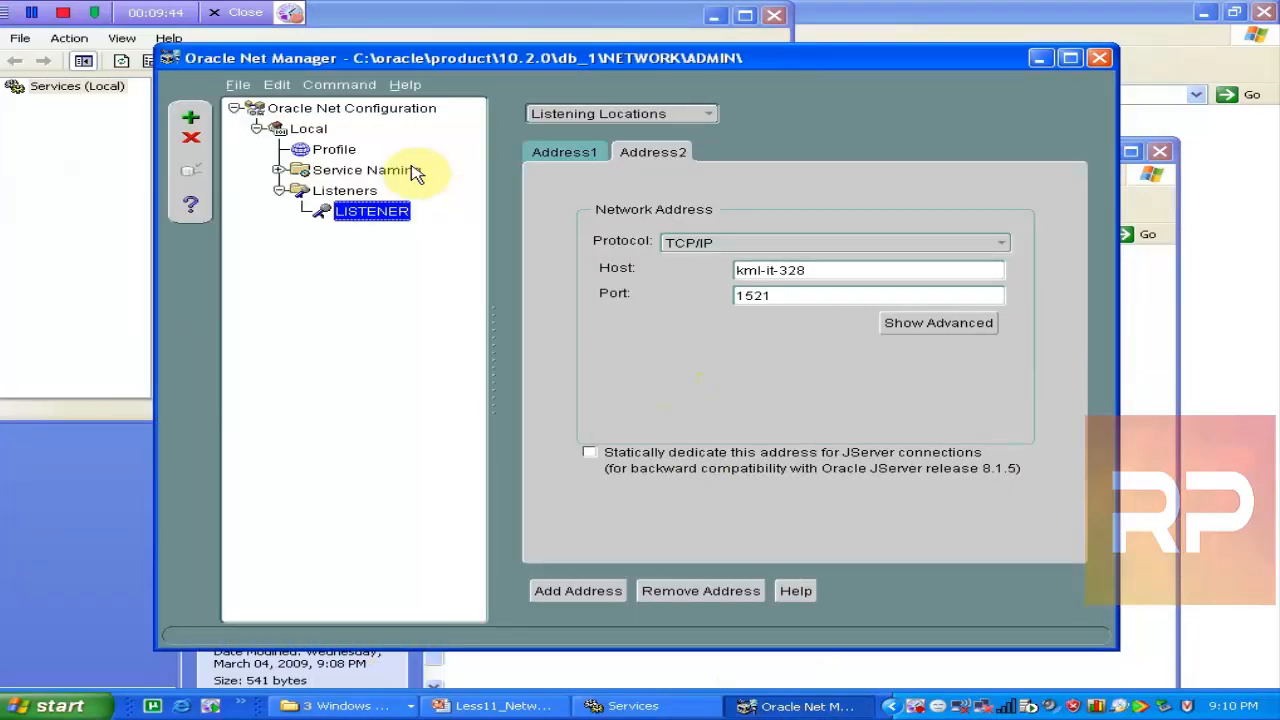
{"action": "left_click", "coordinate": [318, 151]}
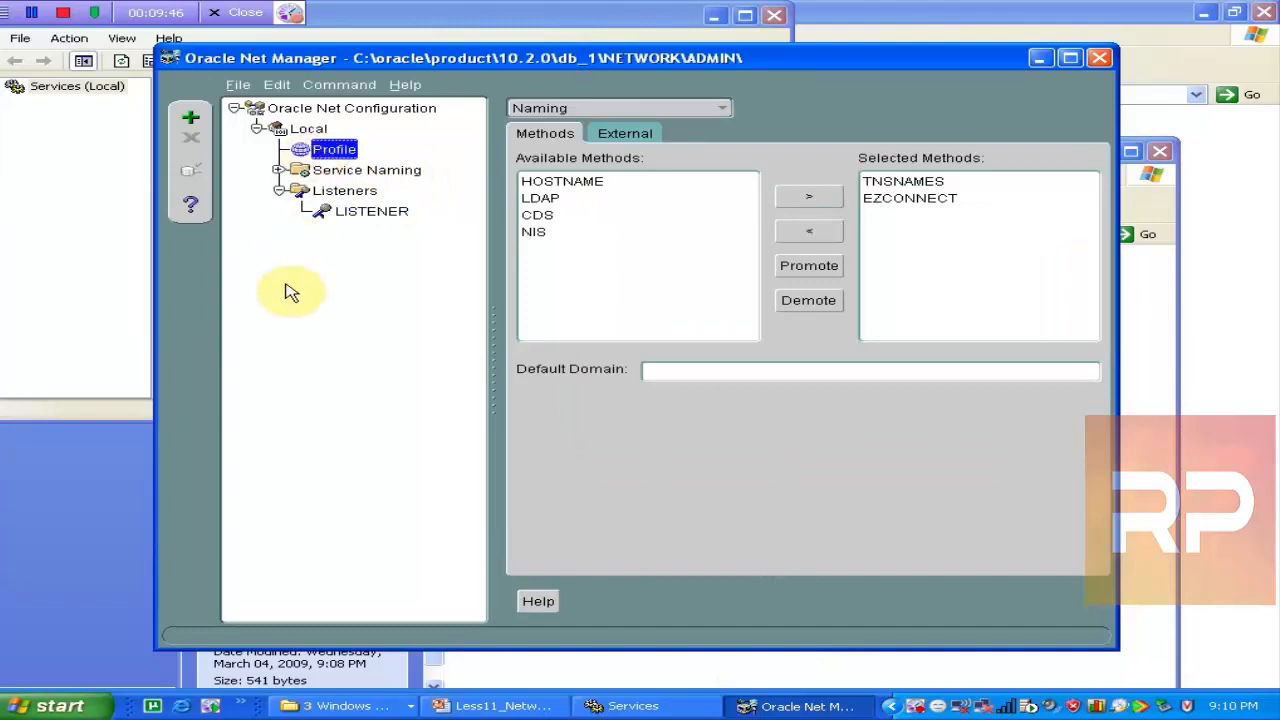
{"action": "left_click", "coordinate": [386, 703]}
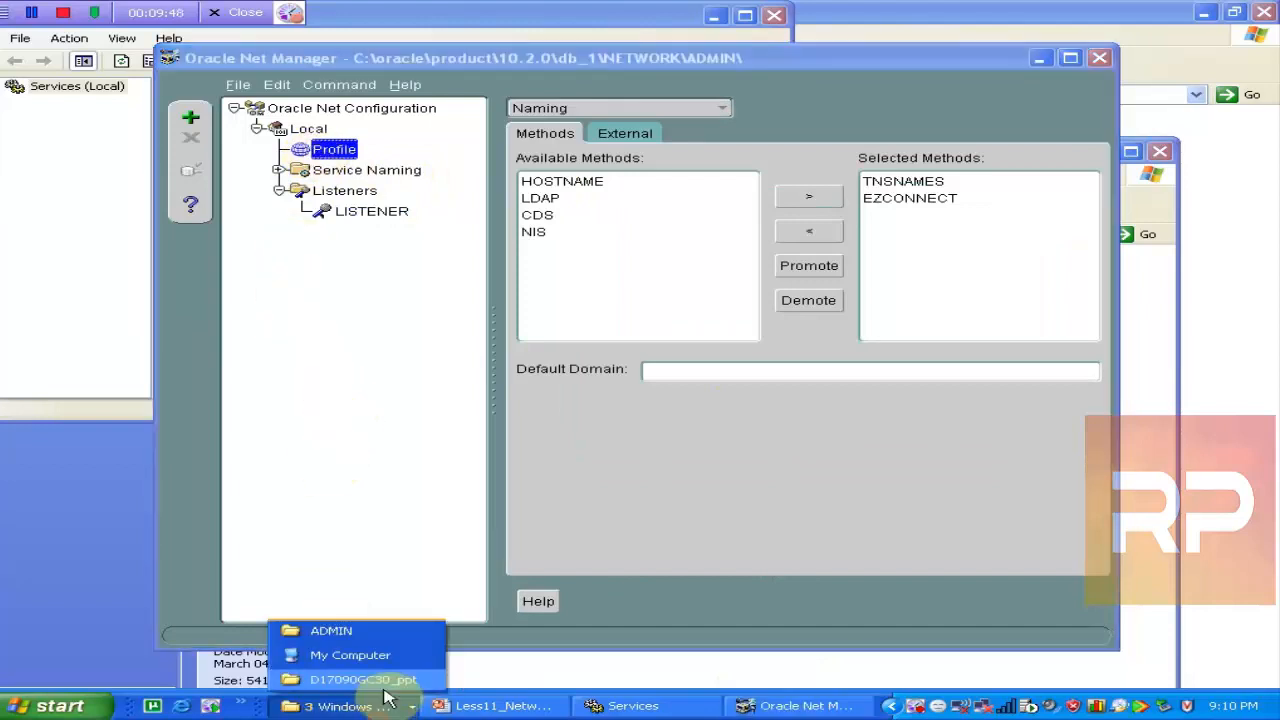
{"action": "left_click", "coordinate": [400, 632]}
{"action": "left_click", "coordinate": [510, 328]}
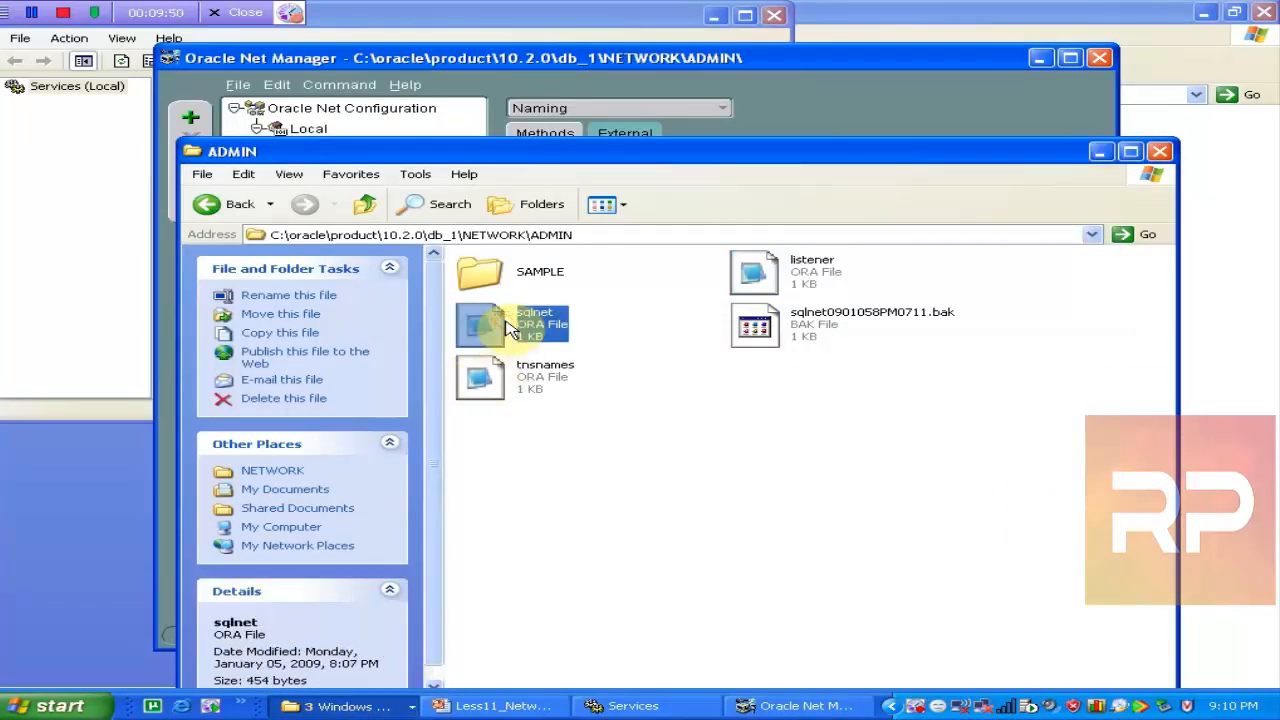
View the db10g and extproc service names in Oracle Net Manager and select the matching tnsnames file in the ADMIN folder.
{"action": "left_click", "coordinate": [495, 383]}
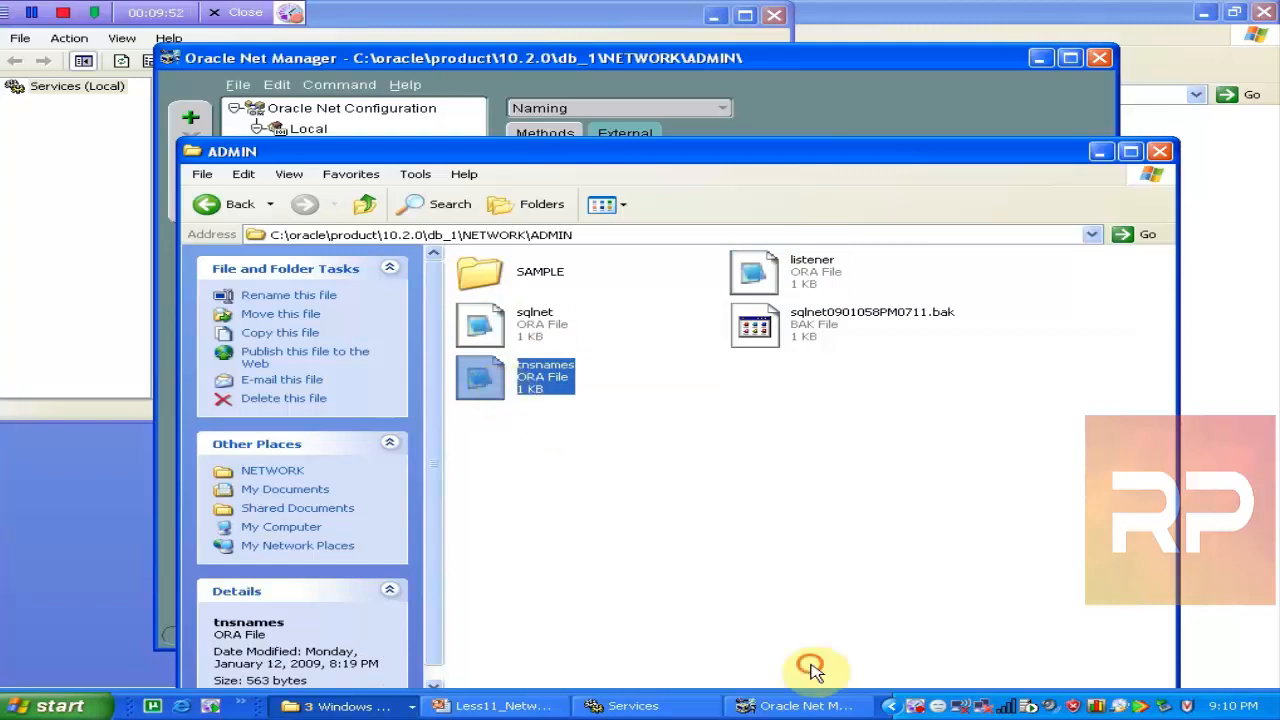
{"action": "left_click", "coordinate": [810, 705]}
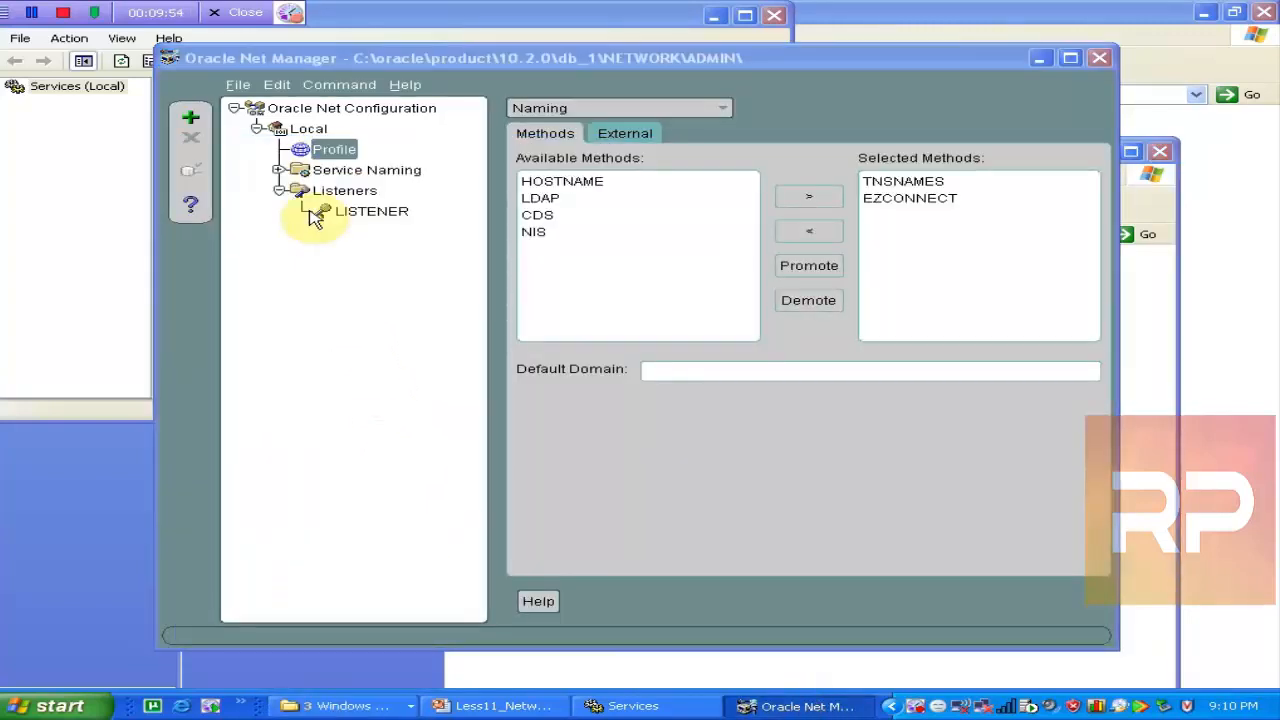
{"action": "left_click", "coordinate": [279, 170]}
{"action": "left_click", "coordinate": [345, 190]}
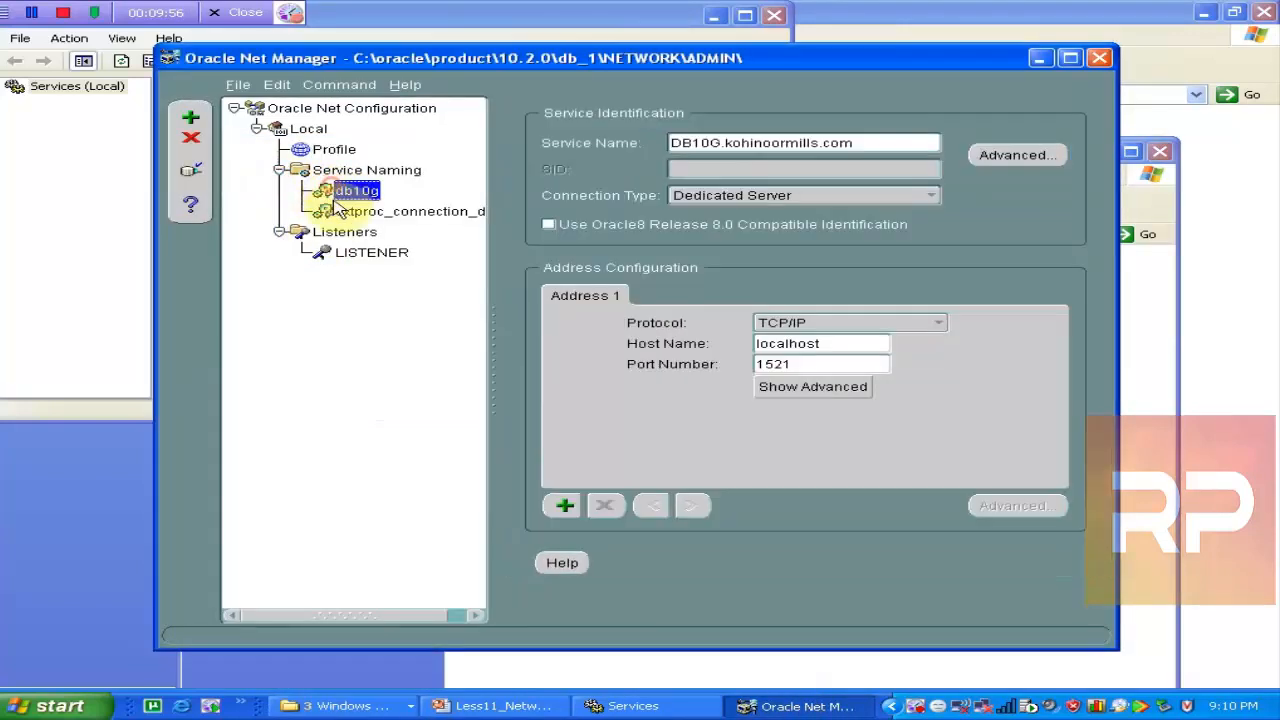
{"action": "left_click", "coordinate": [340, 210]}
{"action": "left_click", "coordinate": [400, 706]}
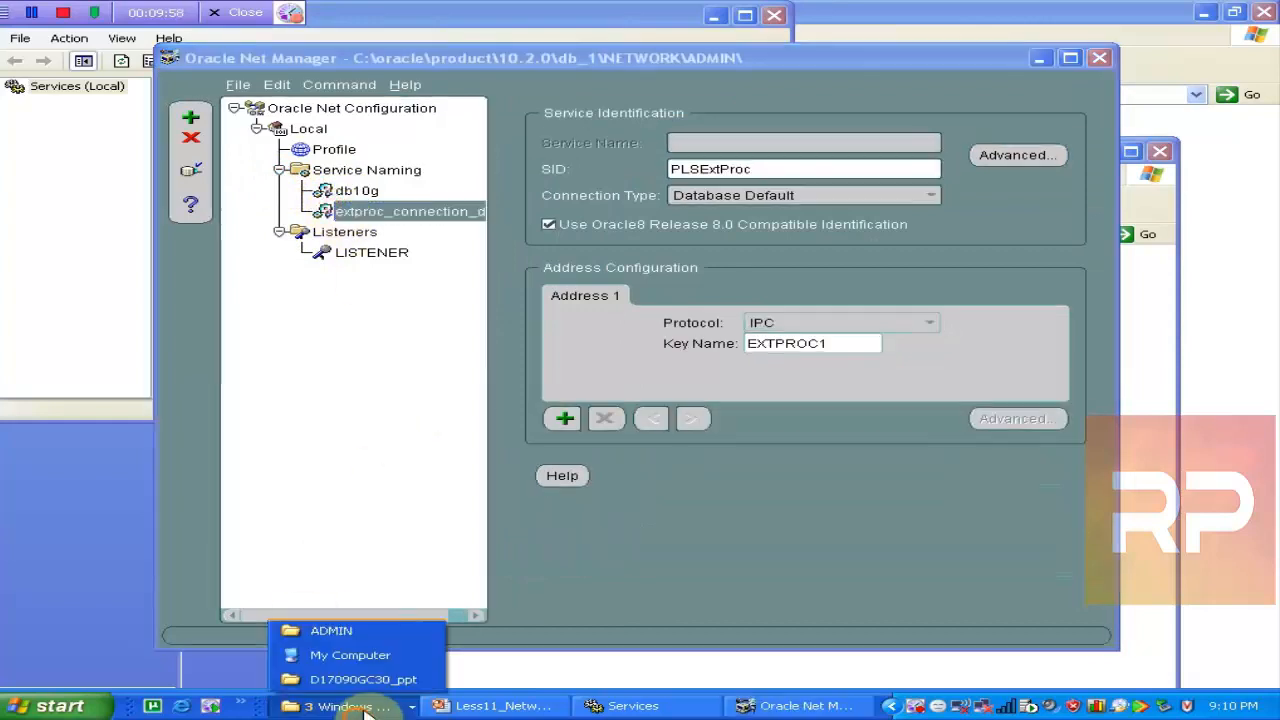
{"action": "left_click", "coordinate": [408, 634]}
{"action": "left_click", "coordinate": [513, 372]}
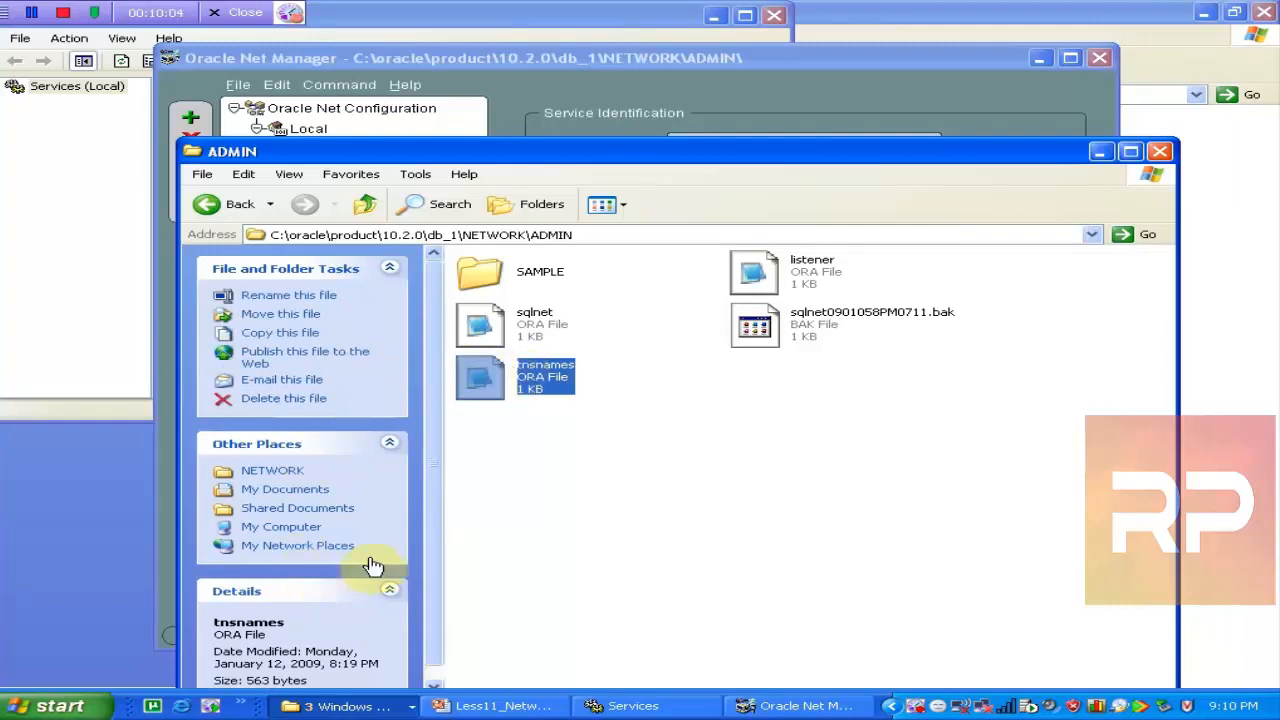
Switch to the Windows Services console and maximize its window.
{"action": "left_click", "coordinate": [620, 706]}
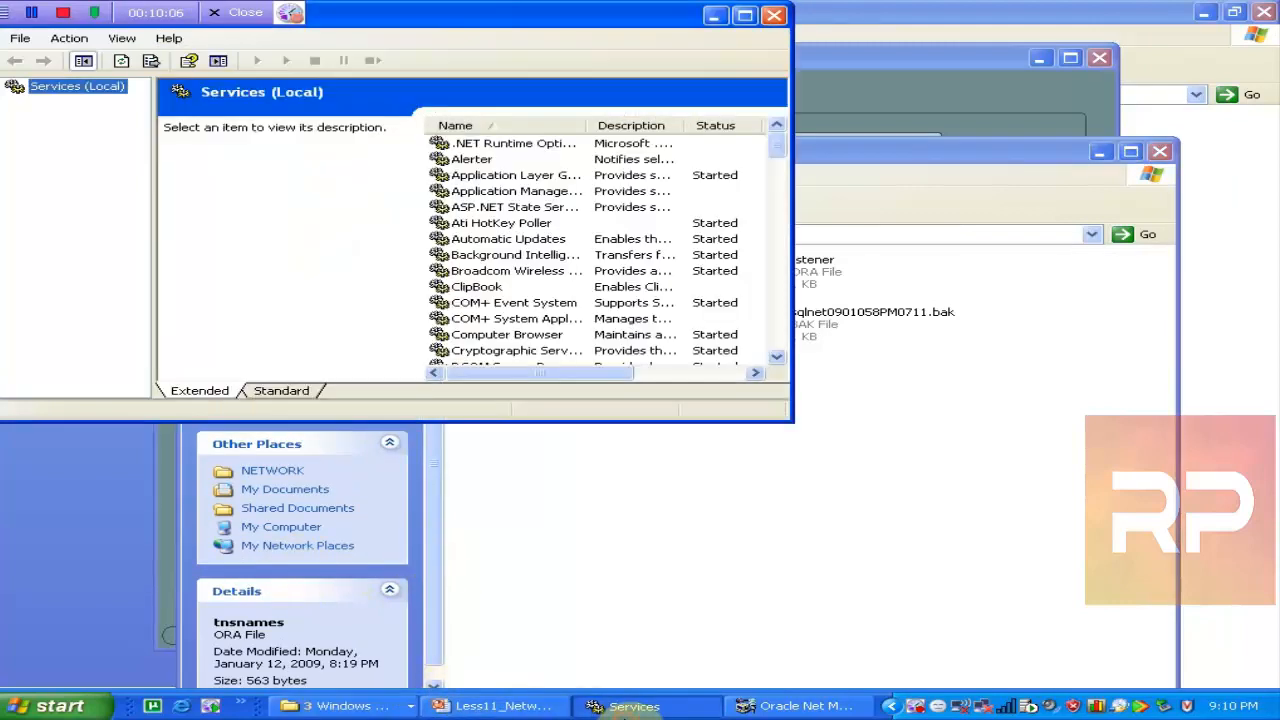
{"action": "left_click", "coordinate": [745, 17]}
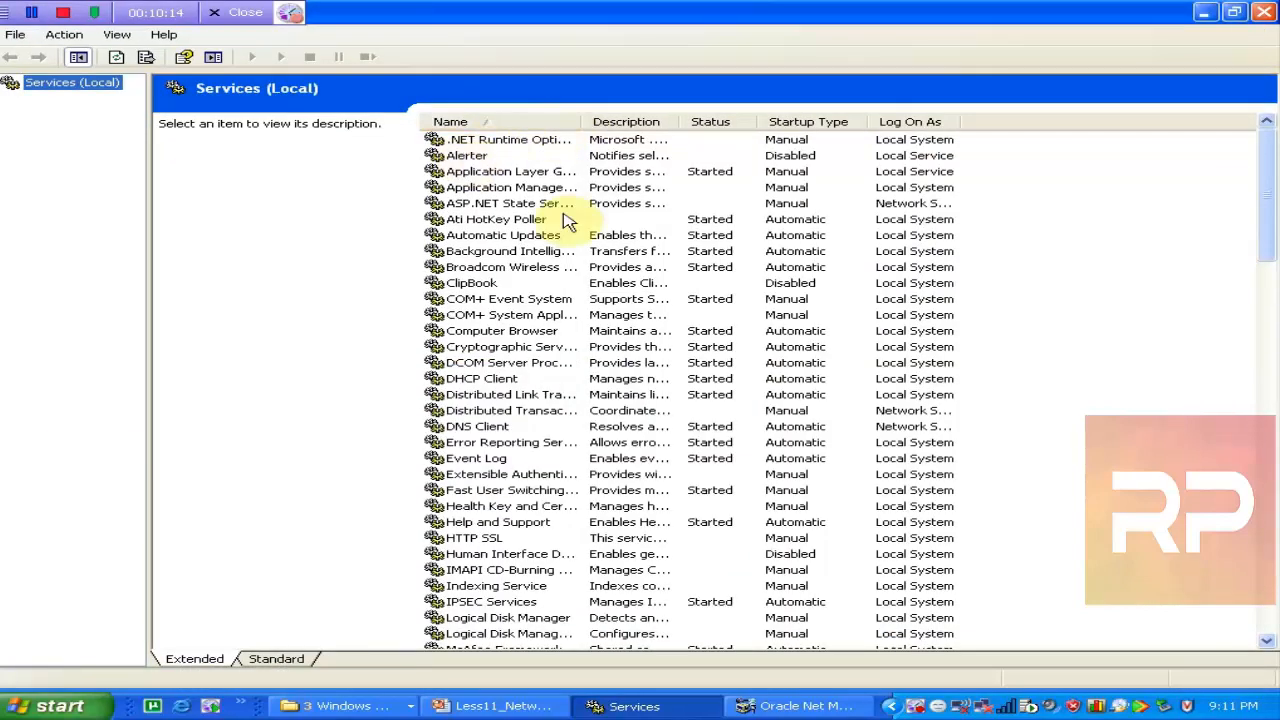
Show the services in the Standard view, widen the Name column to reveal full names, and bring the Oracle services into view.
{"action": "left_click", "coordinate": [277, 660]}
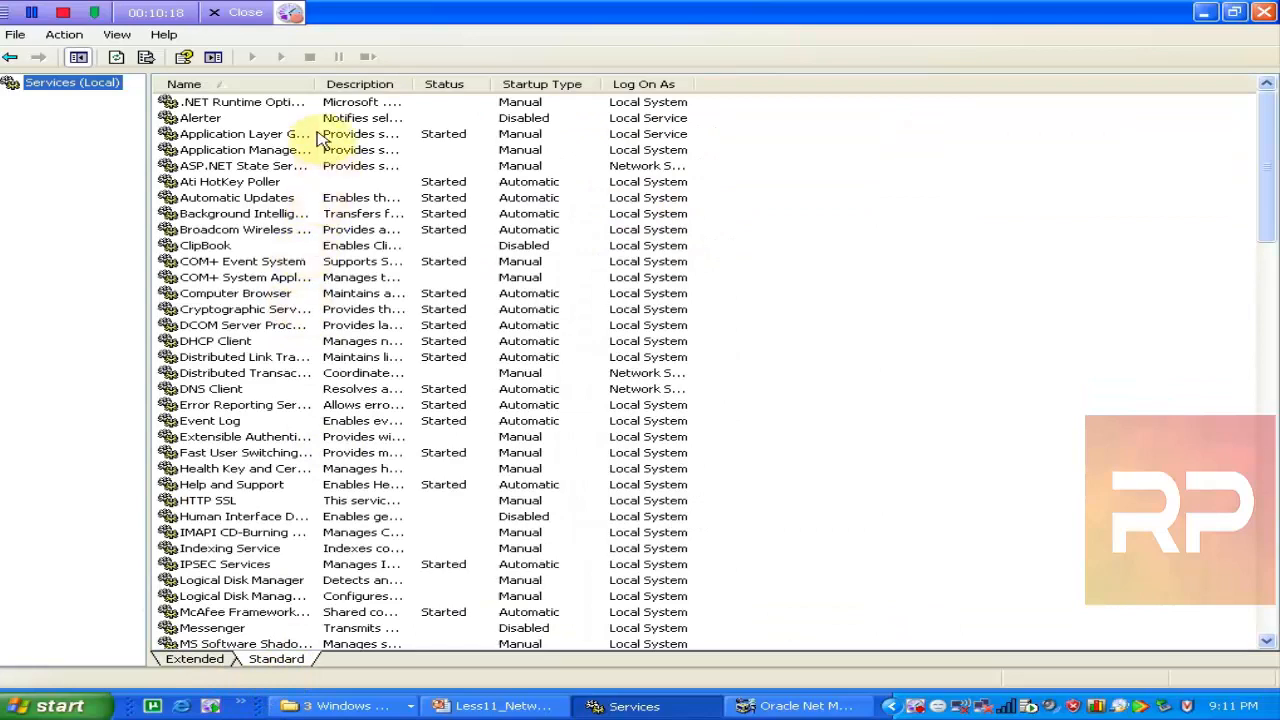
{"action": "left_click_drag", "start_coordinate": [320, 86], "coordinate": [552, 86]}
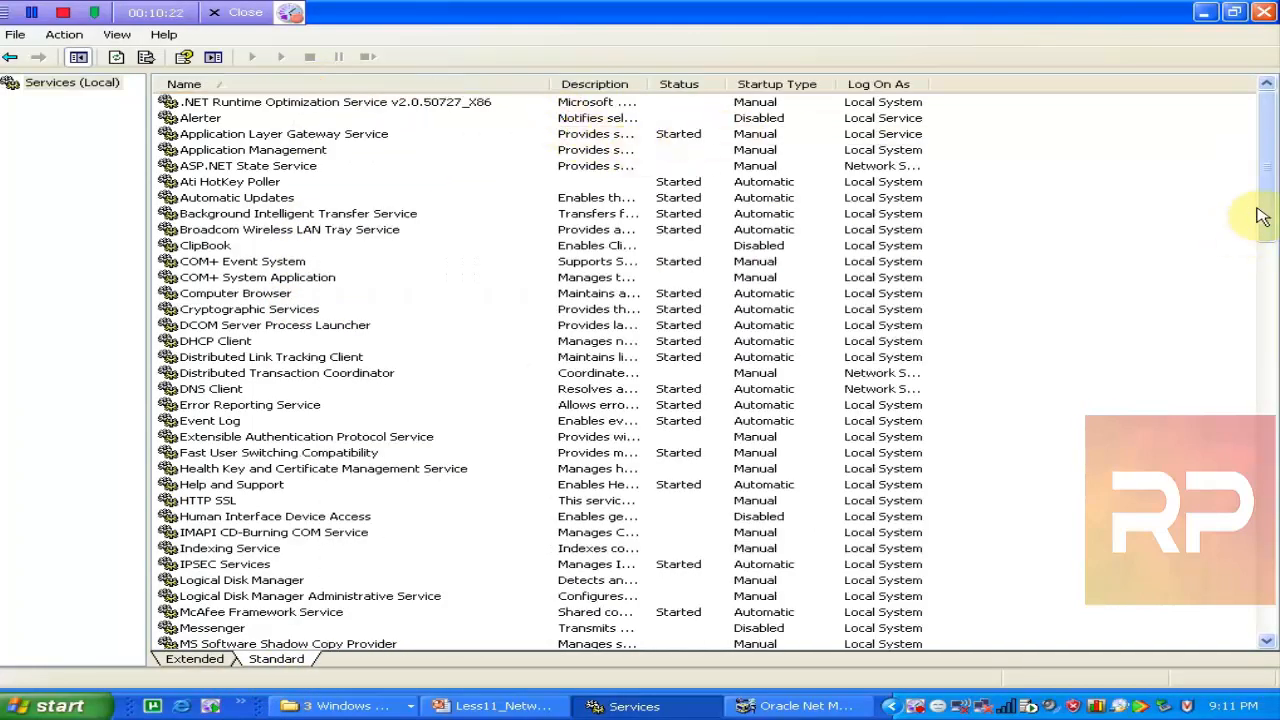
{"action": "left_click_drag", "start_coordinate": [1268, 200], "coordinate": [1276, 390]}
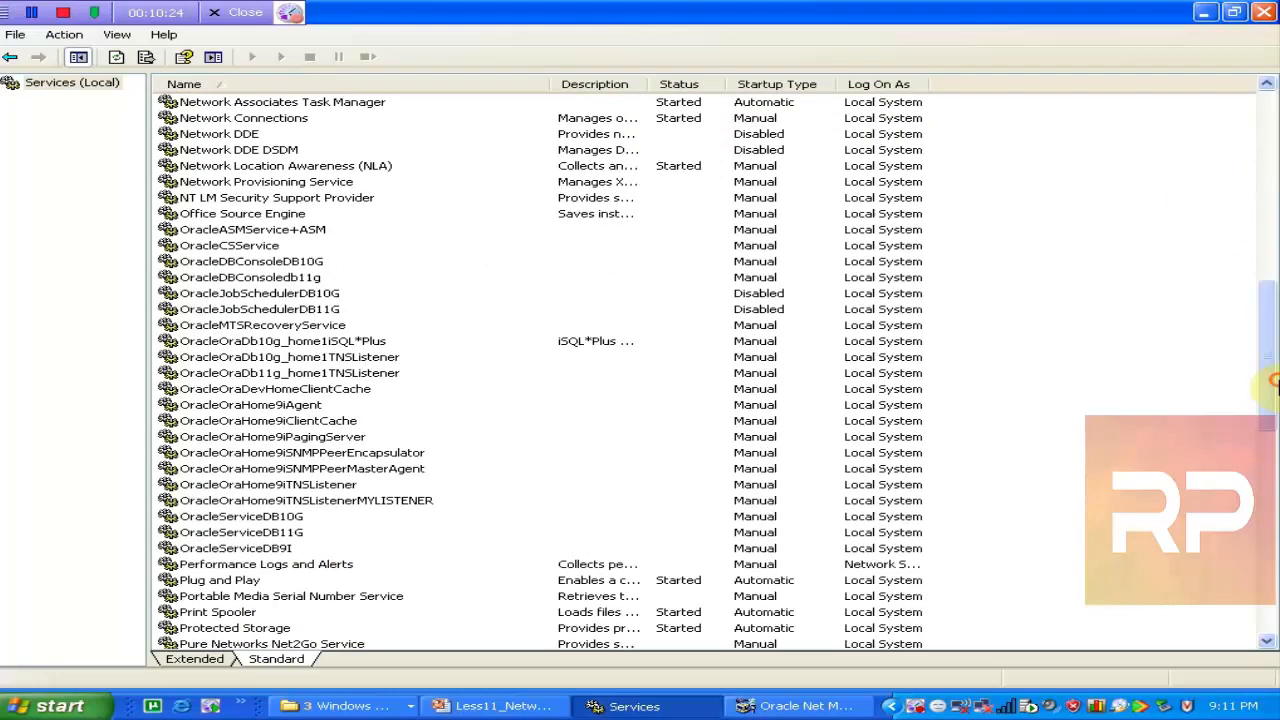
Switch to Oracle Net Manager and highlight the host and port of LISTENER's TCP/IP address in Address2.
{"action": "left_click", "coordinate": [808, 706]}
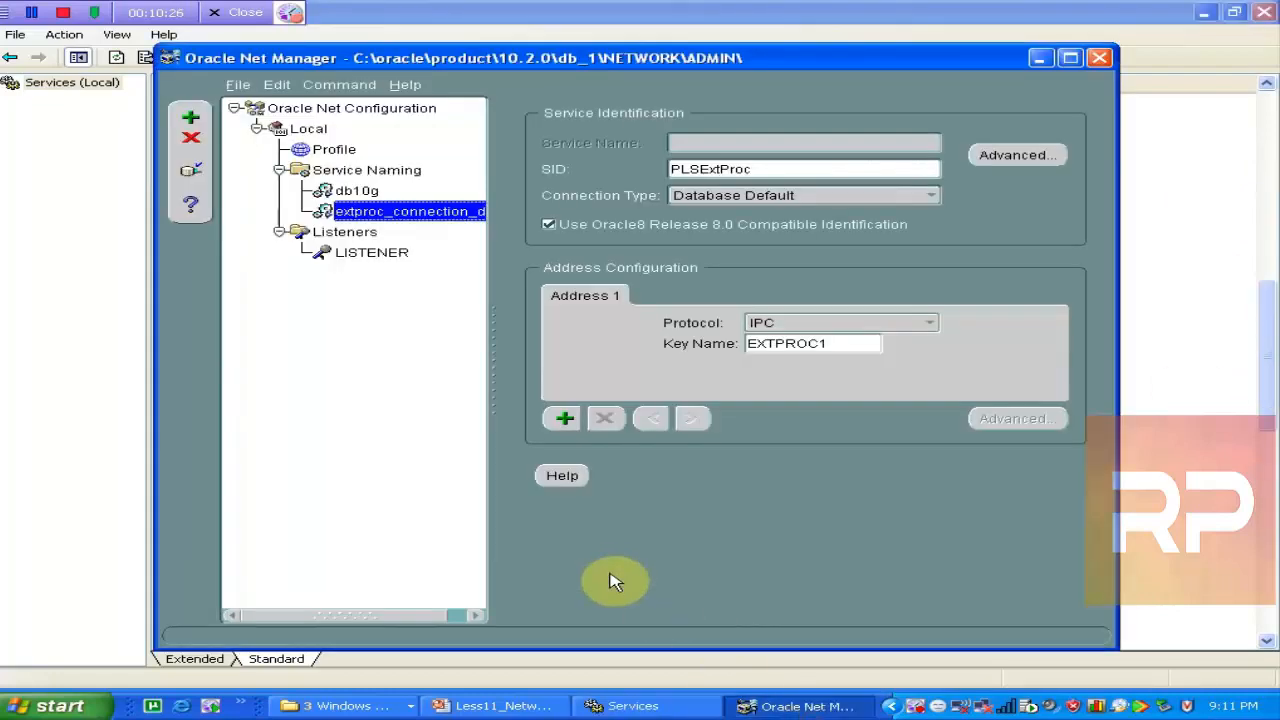
{"action": "left_click", "coordinate": [355, 260]}
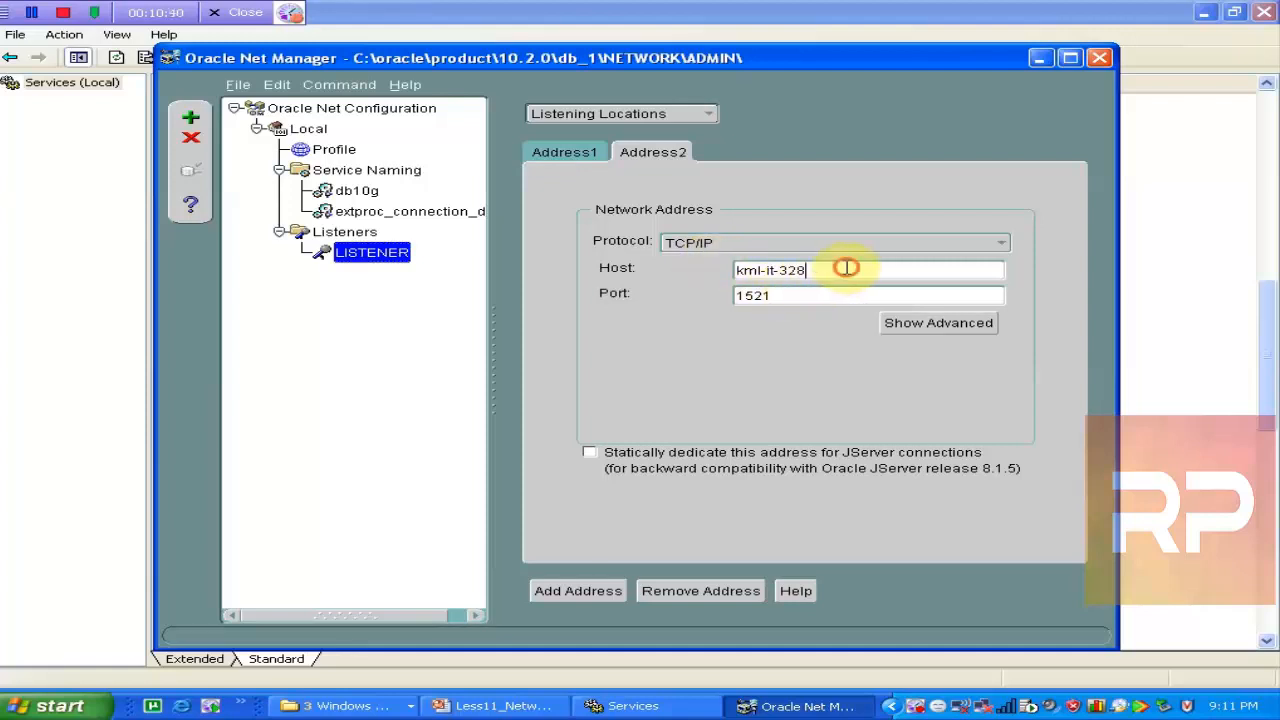
{"action": "left_click_drag", "start_coordinate": [846, 266], "coordinate": [708, 271]}
{"action": "left_click_drag", "start_coordinate": [810, 296], "coordinate": [688, 315]}
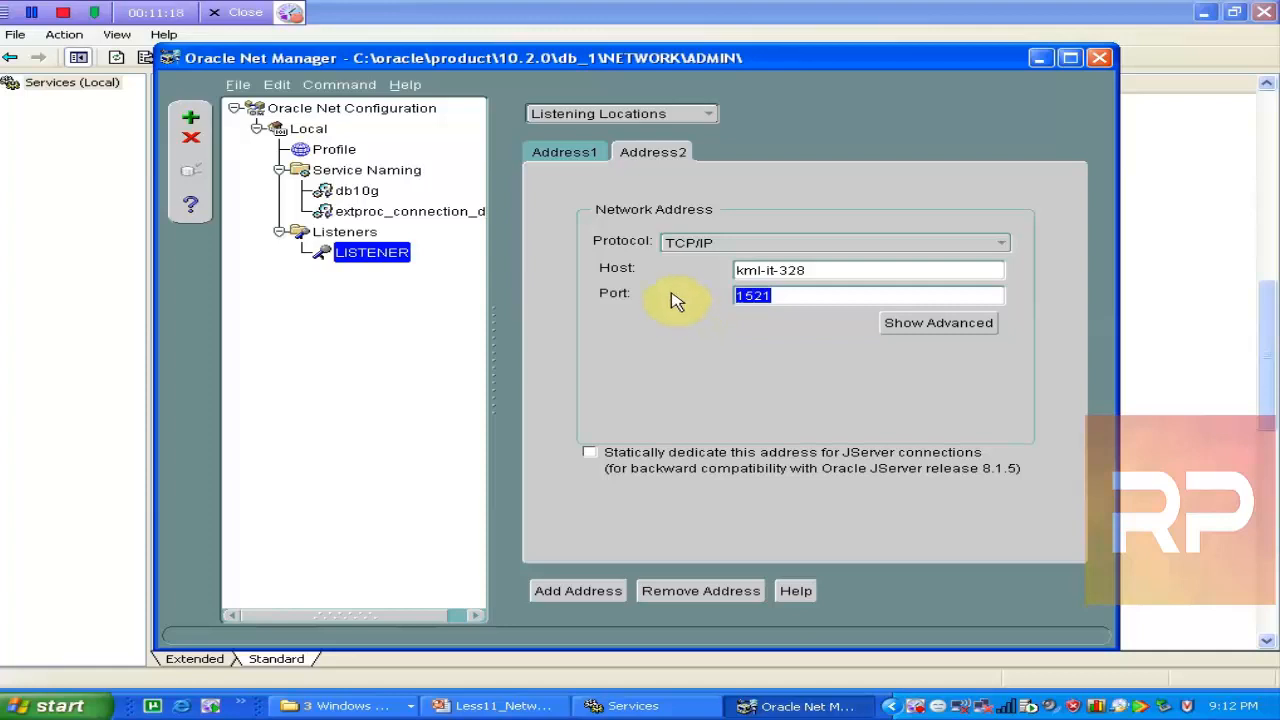
Compare LISTENER's Address1 and Address2 listening locations, and display its Database Services settings.
{"action": "left_click", "coordinate": [586, 152]}
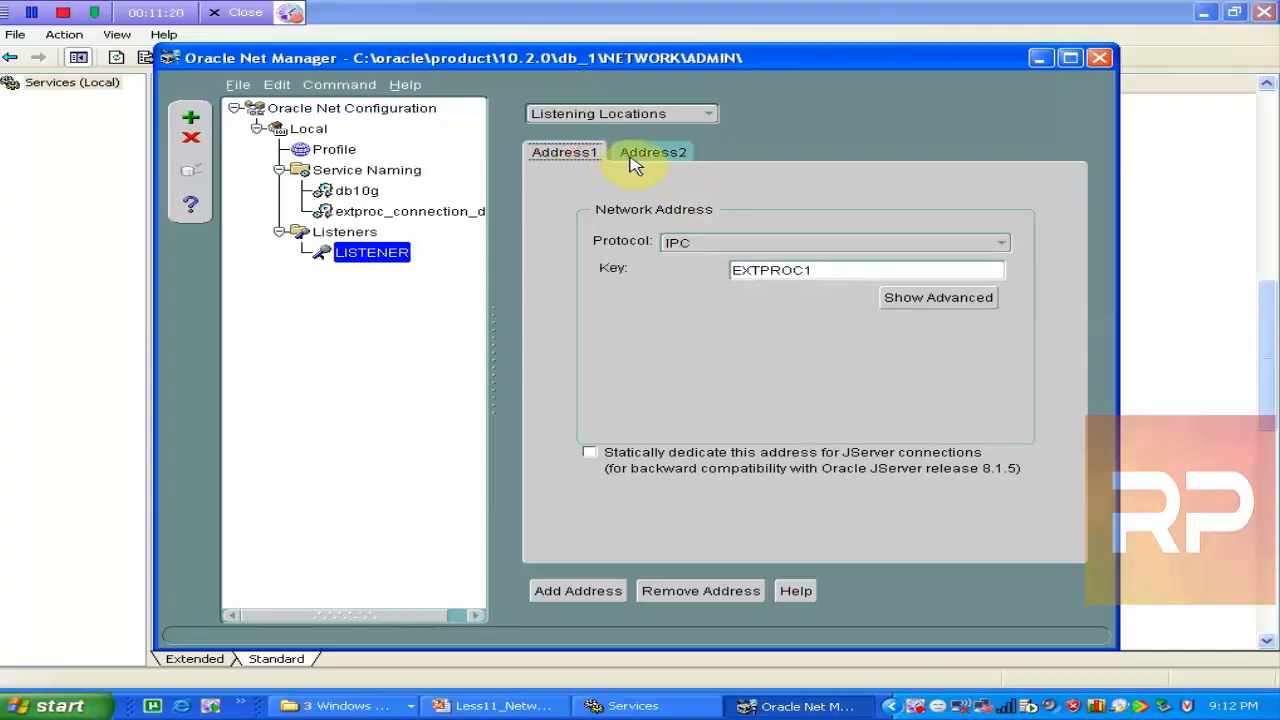
{"action": "left_click", "coordinate": [645, 155]}
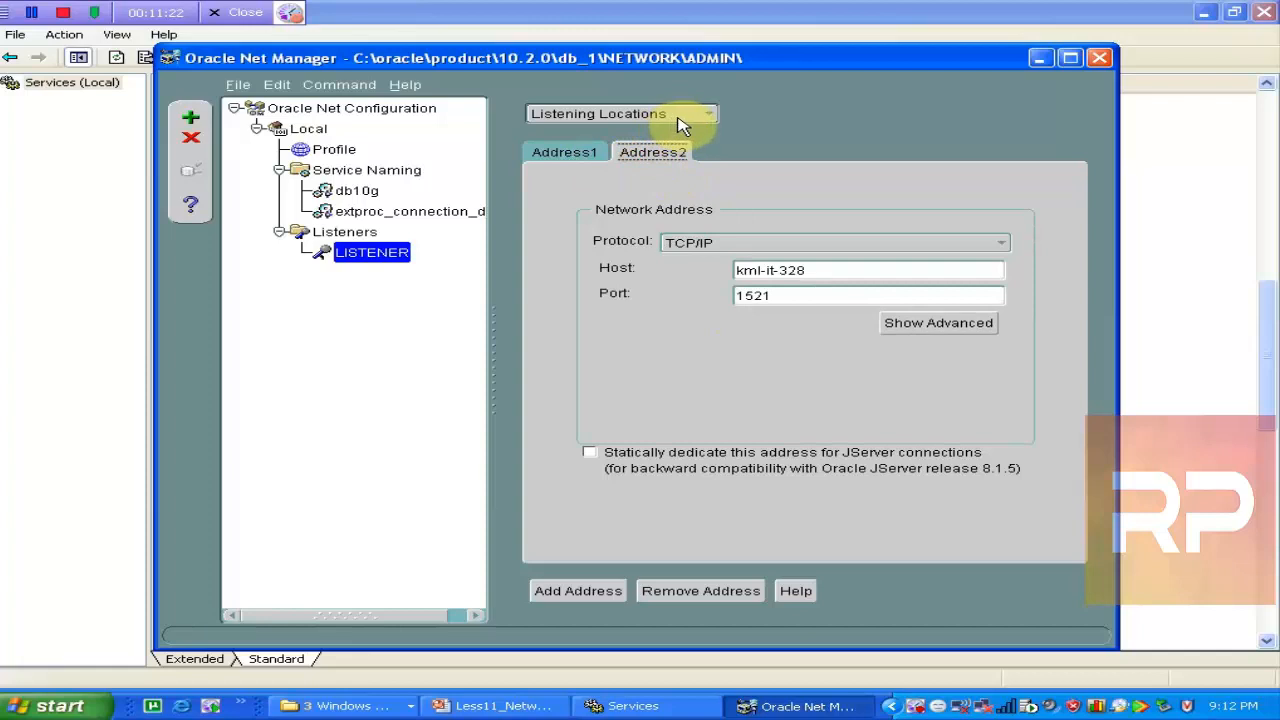
{"action": "left_click_drag", "start_coordinate": [806, 268], "coordinate": [674, 258]}
{"action": "left_click", "coordinate": [615, 114]}
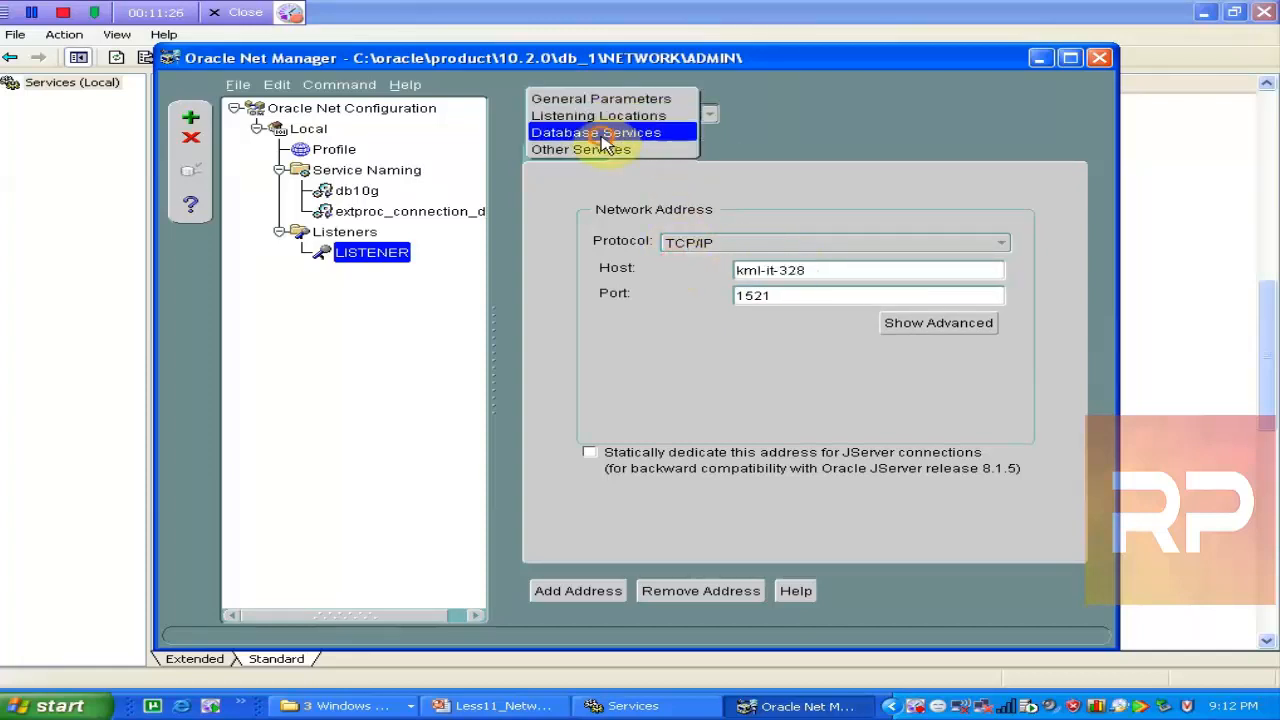
{"action": "left_click", "coordinate": [606, 130]}
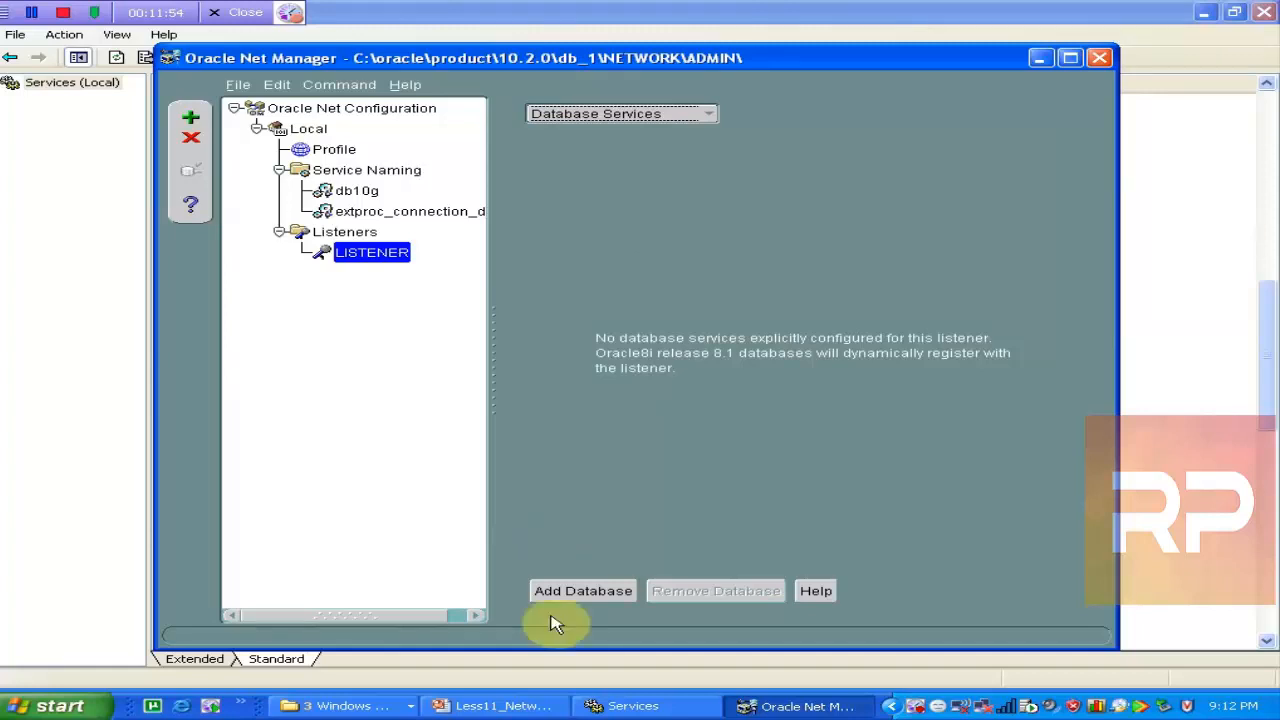
Switch to the ADMIN folder window and select the listener file.
{"action": "left_click", "coordinate": [352, 706]}
{"action": "right_click", "coordinate": [374, 631]}
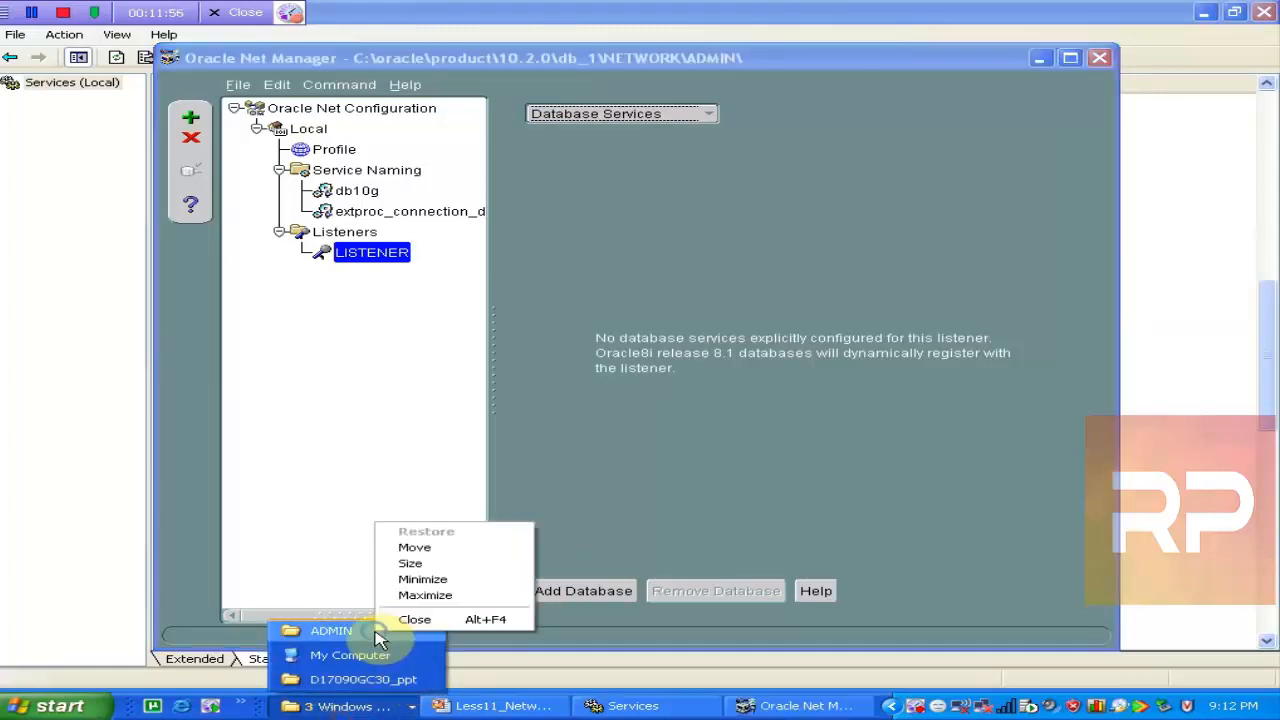
{"action": "left_click", "coordinate": [350, 664]}
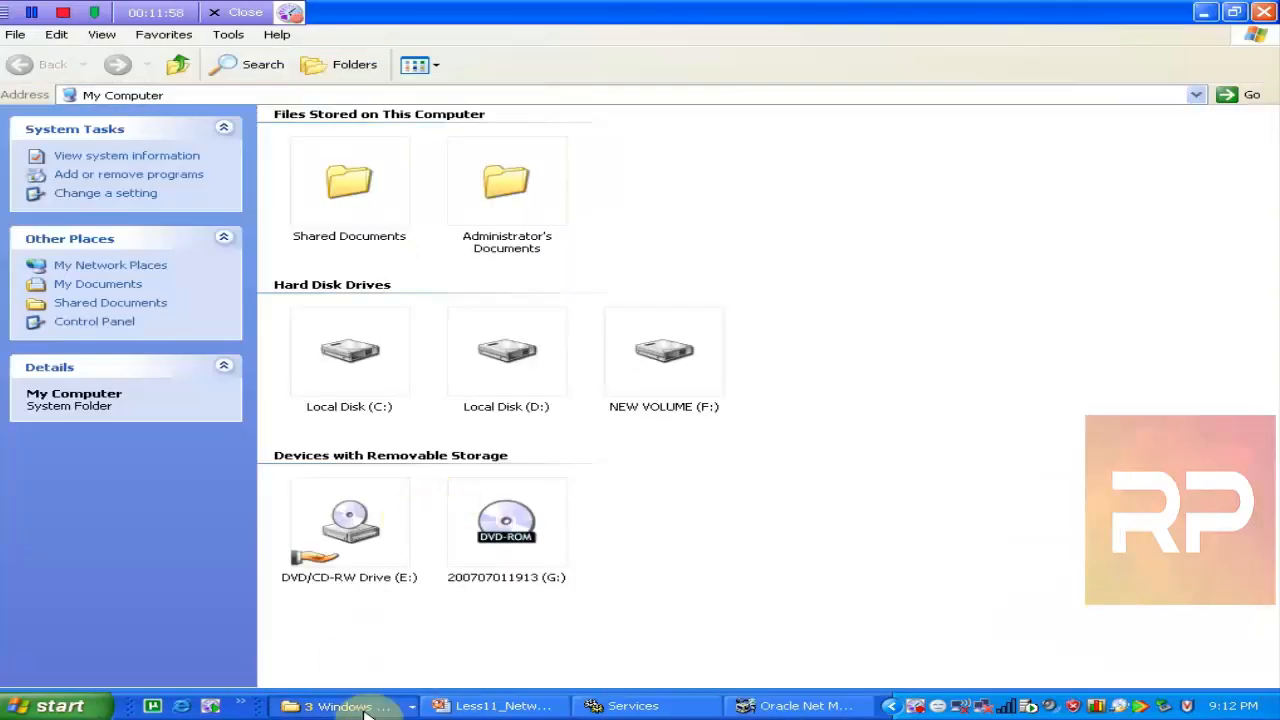
{"action": "left_click", "coordinate": [378, 704]}
{"action": "left_click", "coordinate": [371, 634]}
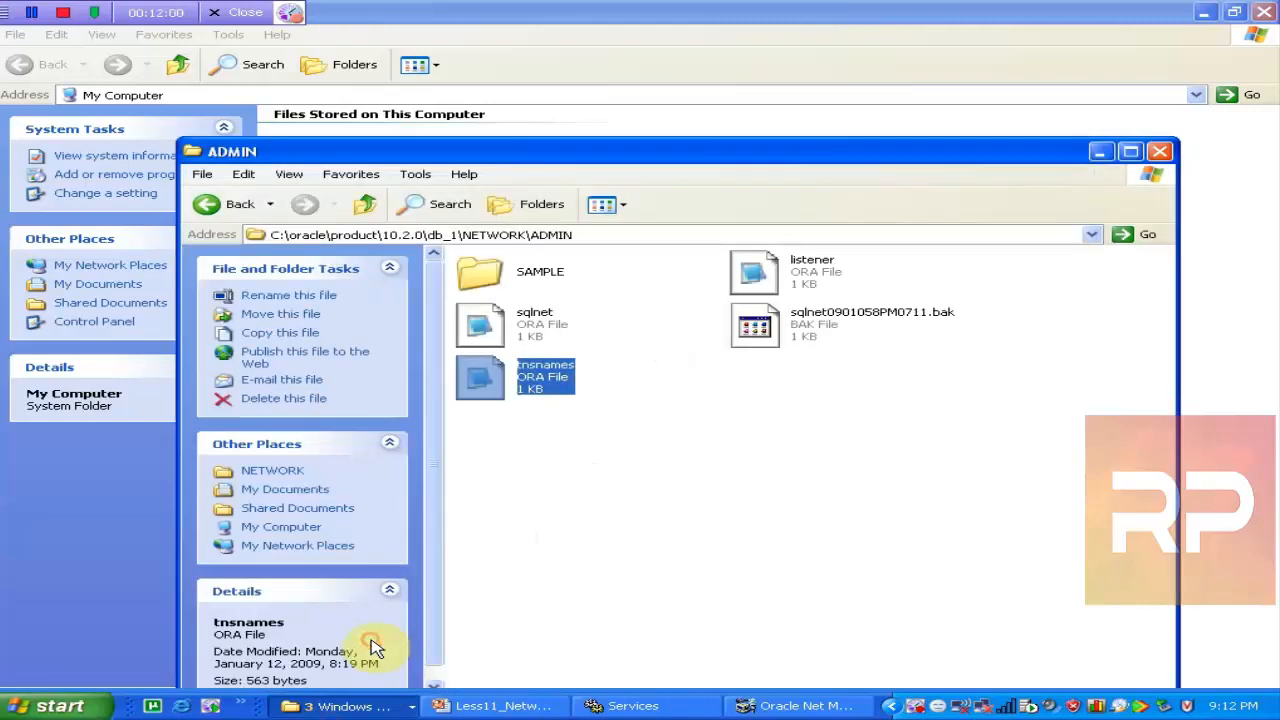
{"action": "left_click", "coordinate": [765, 272]}
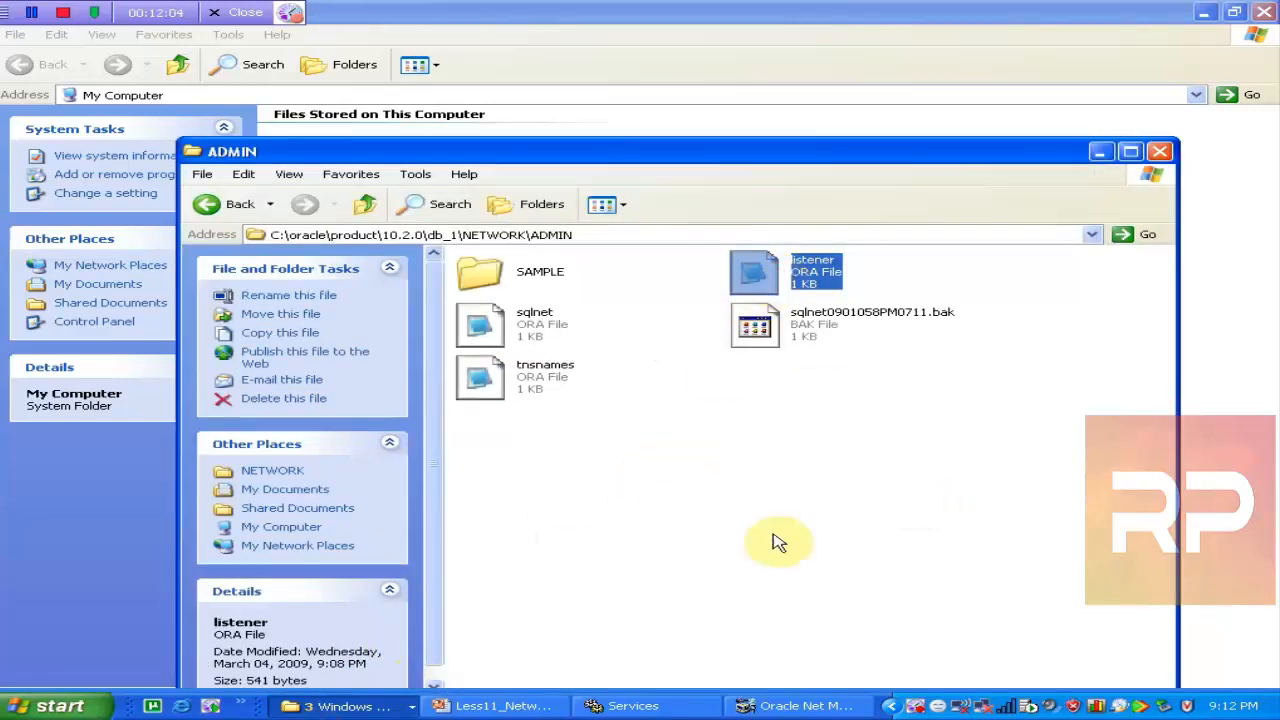
Review the LISTENER entry in Oracle Net Manager against the listener file in the ADMIN folder window.
{"action": "left_click", "coordinate": [790, 706]}
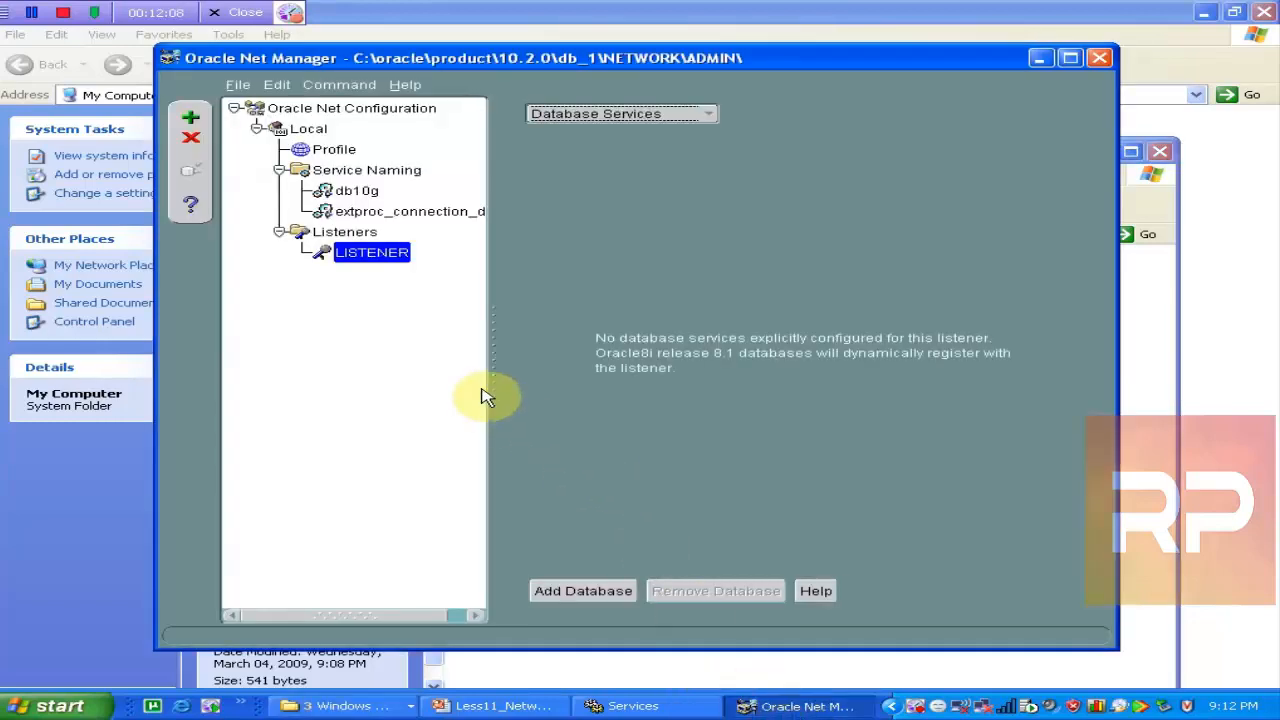
{"action": "left_click", "coordinate": [352, 256]}
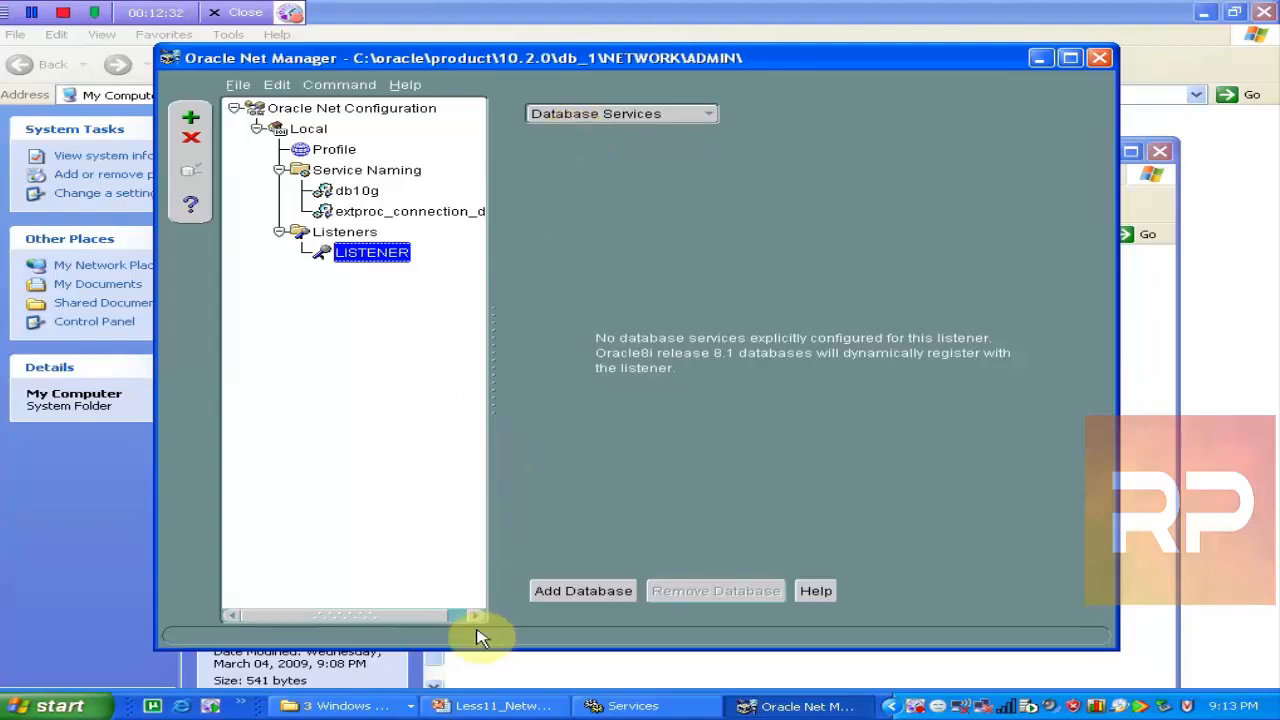
{"action": "left_click", "coordinate": [388, 706]}
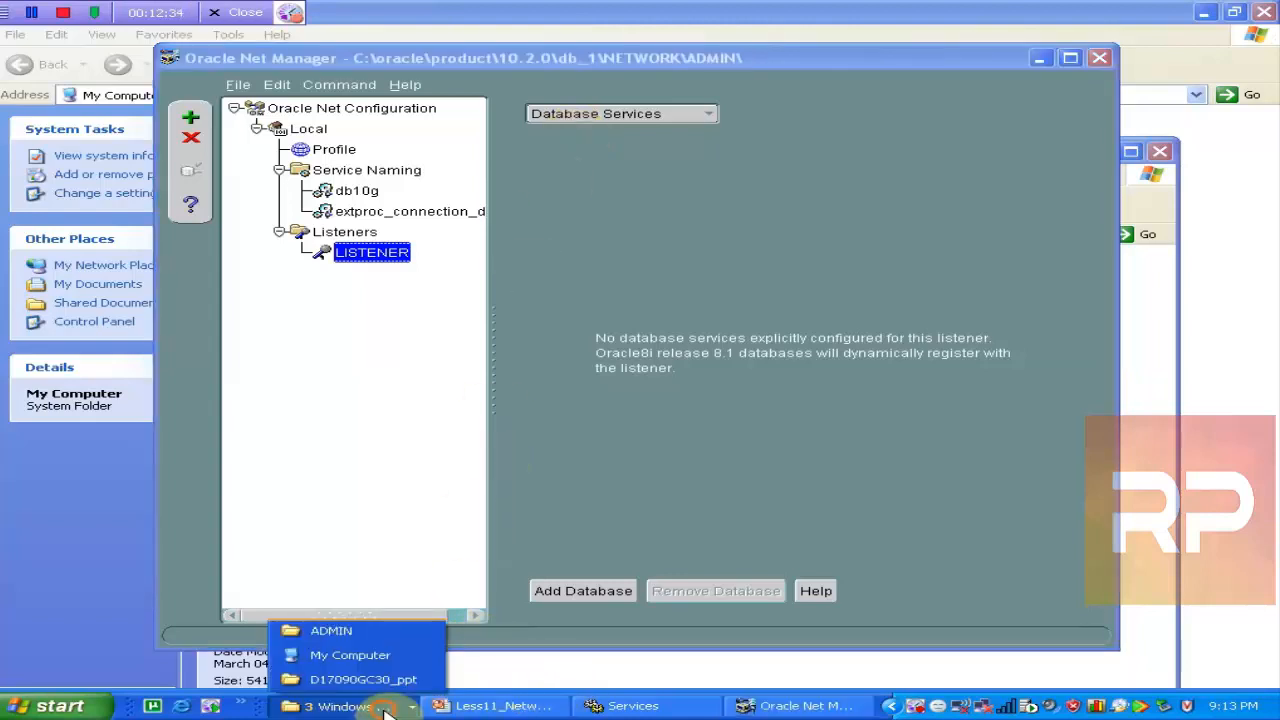
{"action": "left_click", "coordinate": [430, 632]}
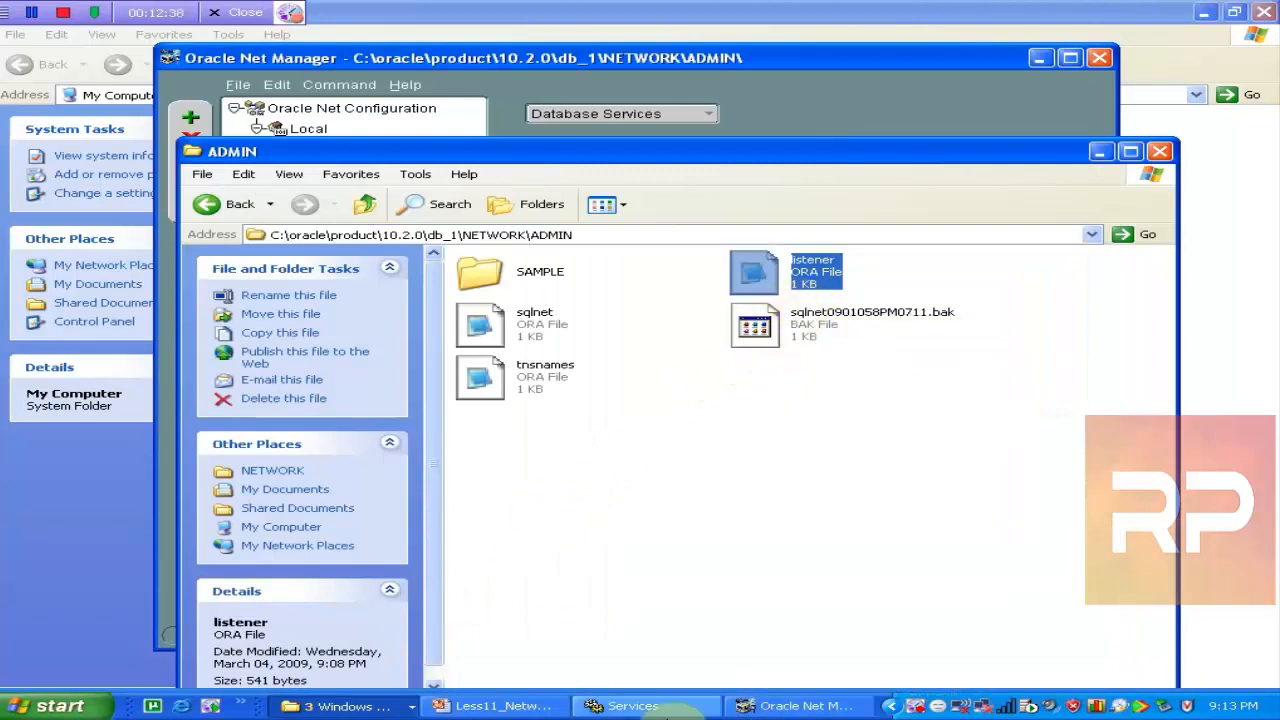
Switch to the Less11 PowerPoint presentation, show its slide outline, and enlarge the notes area under the Oracle Net Services slide.
{"action": "left_click", "coordinate": [526, 708]}
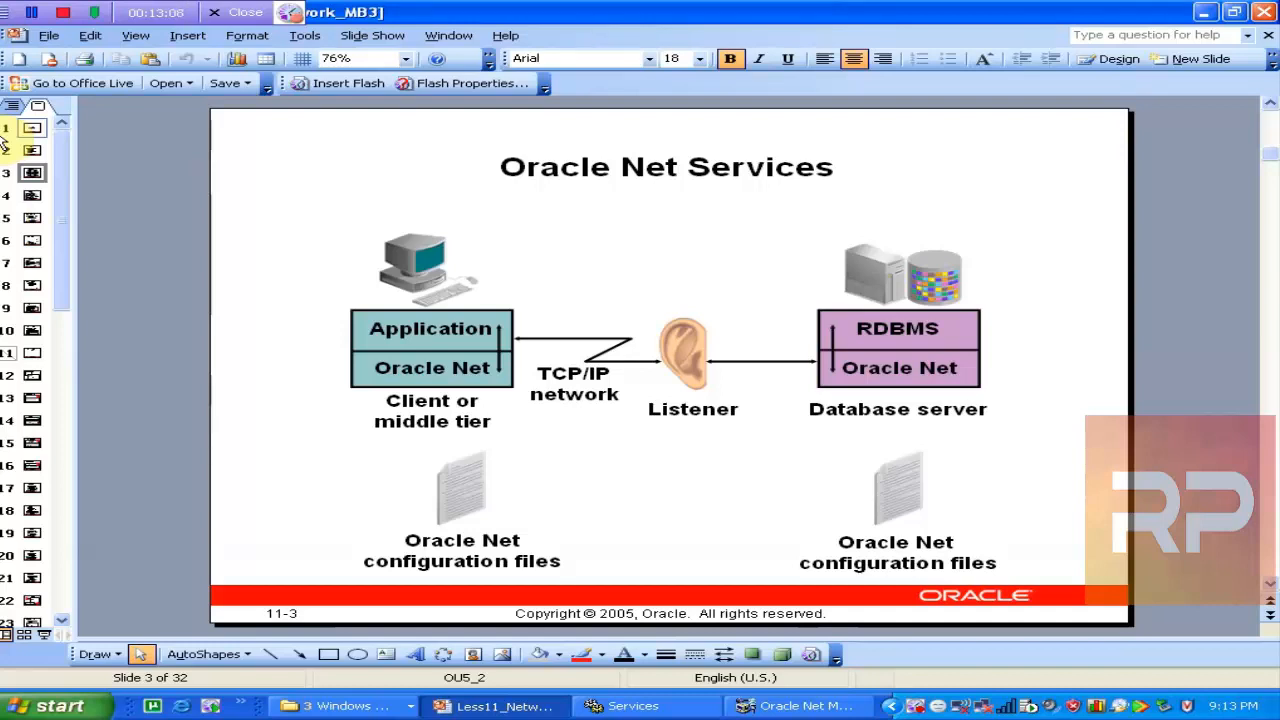
{"action": "left_click", "coordinate": [14, 105]}
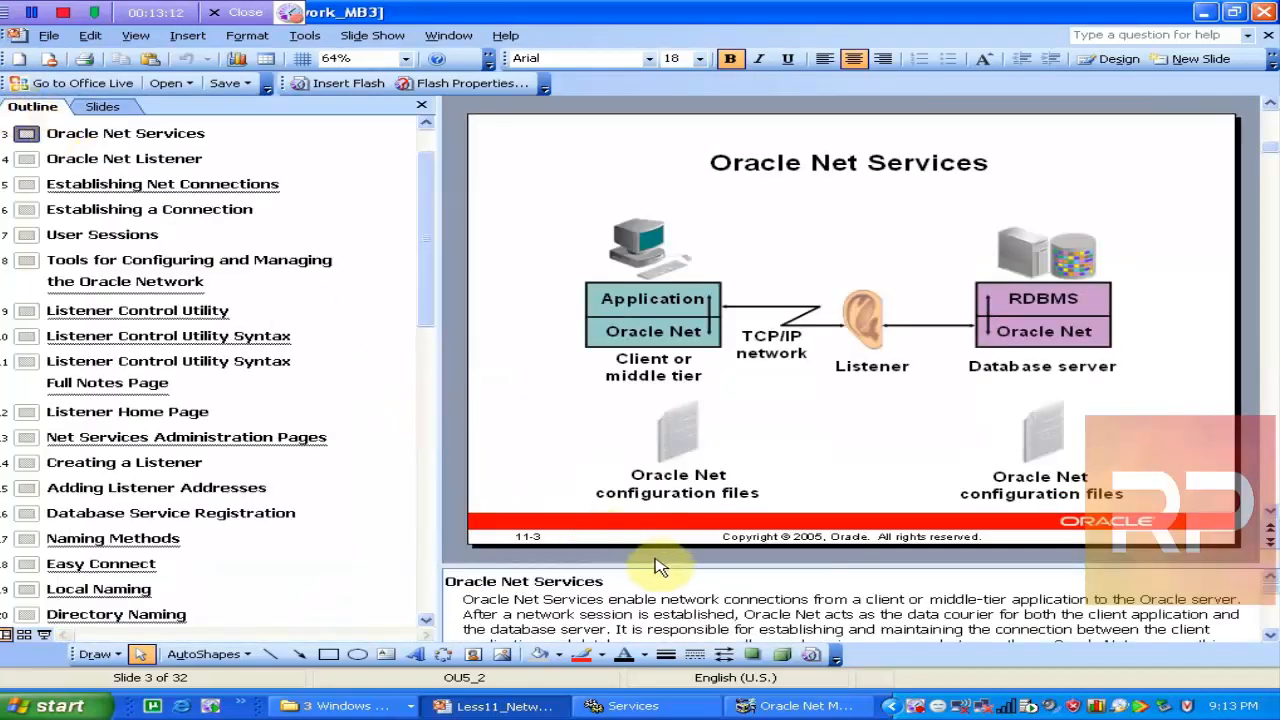
{"action": "left_click_drag", "start_coordinate": [651, 560], "coordinate": [712, 478]}
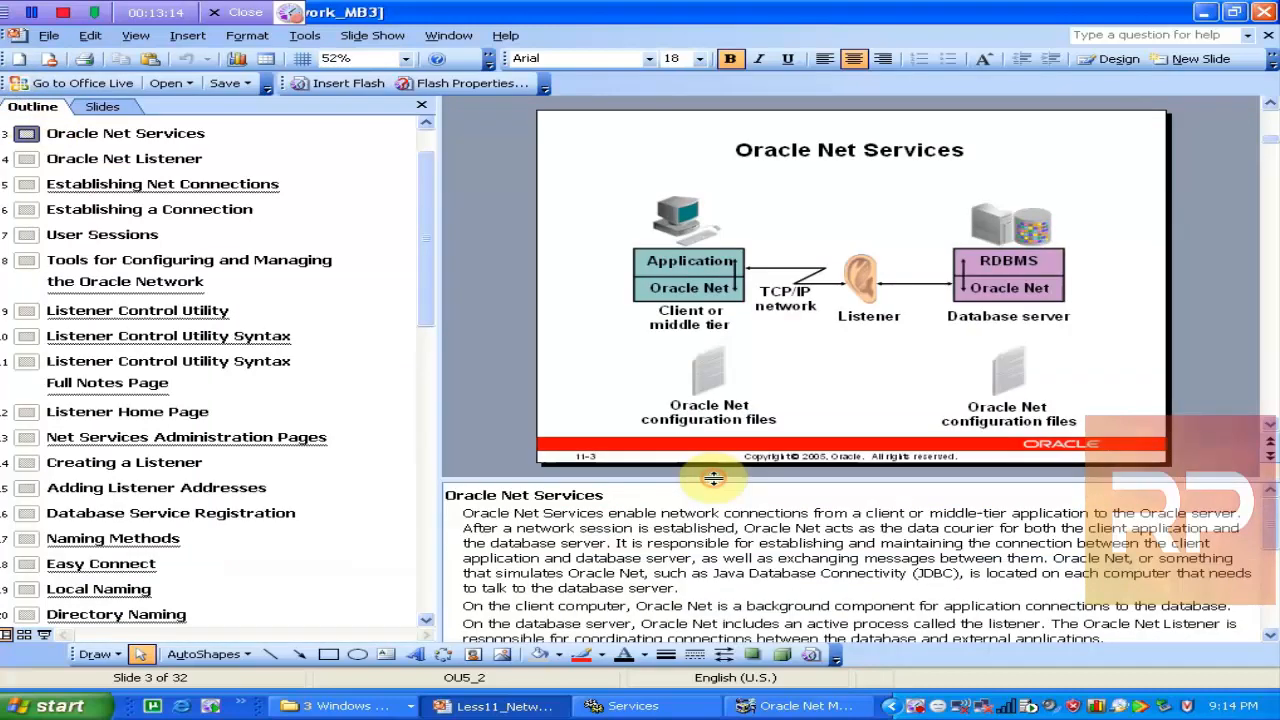